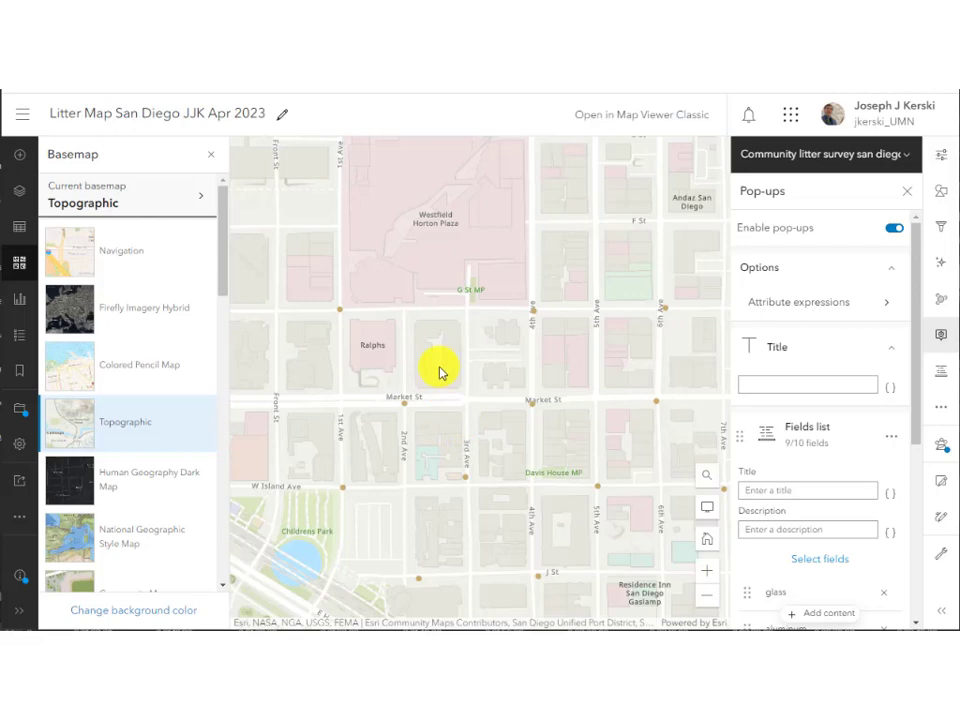
Close the pop-up settings and pan around downtown San Diego, briefly toggling the legend.
left_click_drag(441, 367, 505, 323)
scroll(505, 323, "down", 2)
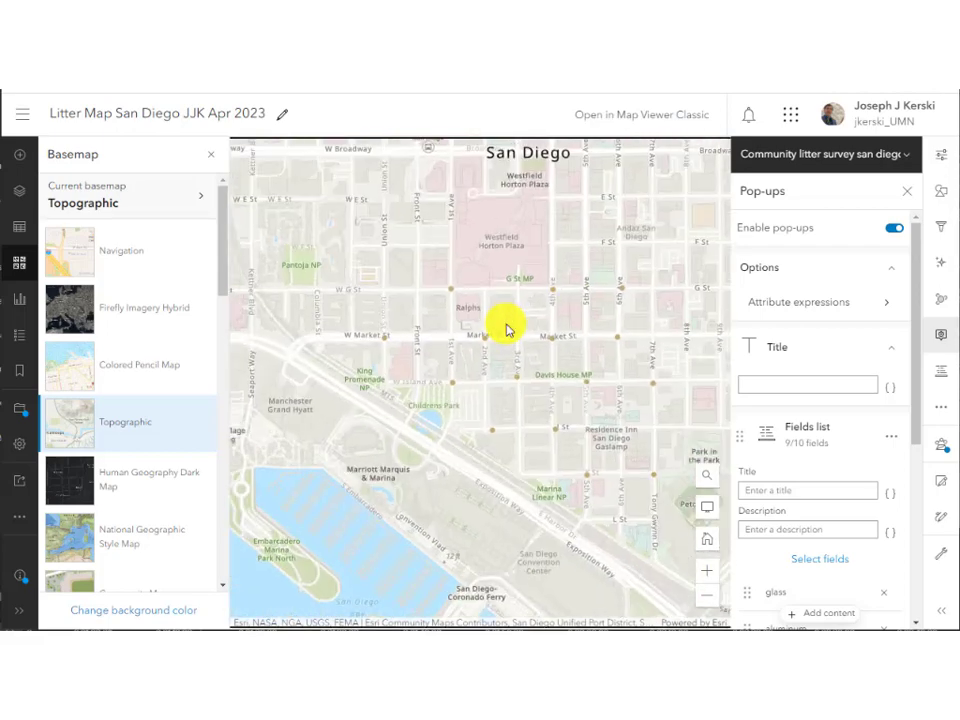
left_click(906, 191)
left_click_drag(675, 362, 572, 399)
scroll(572, 467, "down", 1)
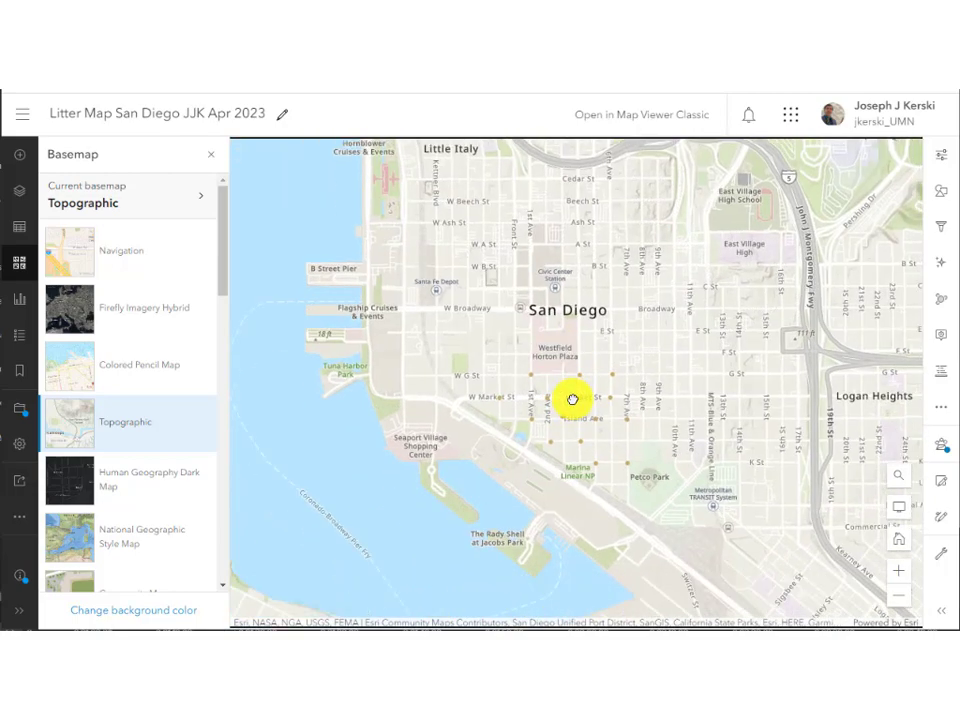
scroll(572, 399, "up", 1)
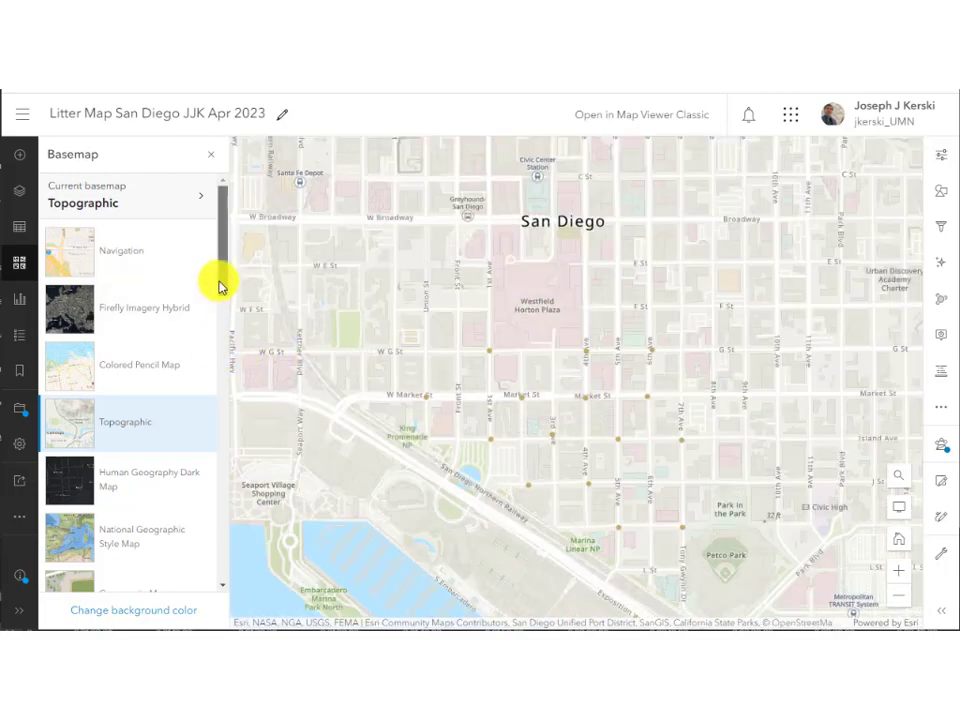
scroll(617, 420, "up", 1)
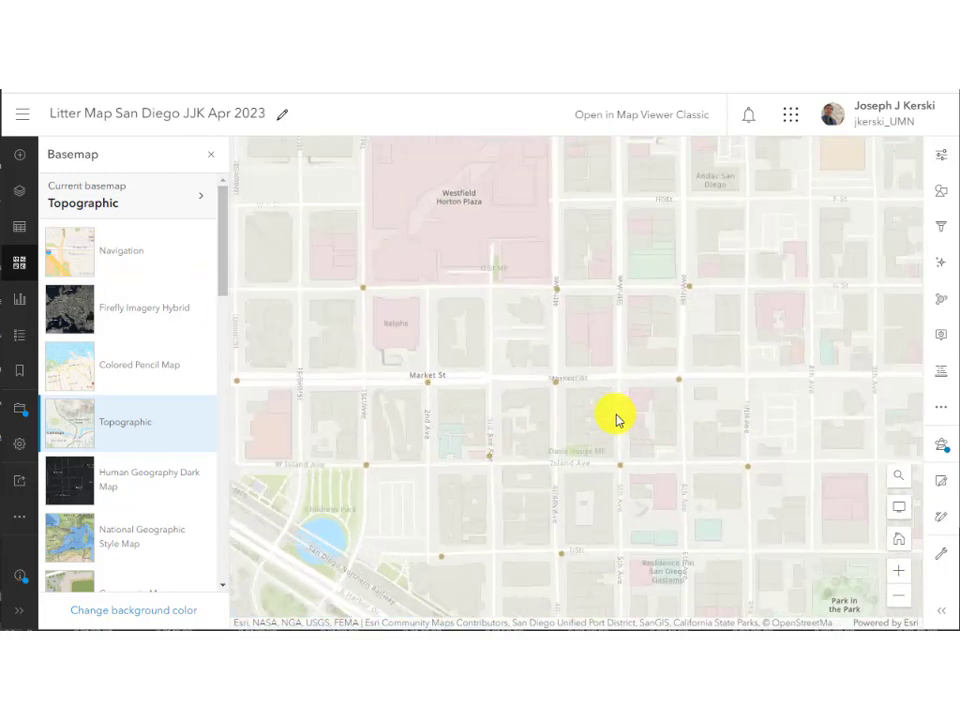
scroll(617, 420, "down", 1)
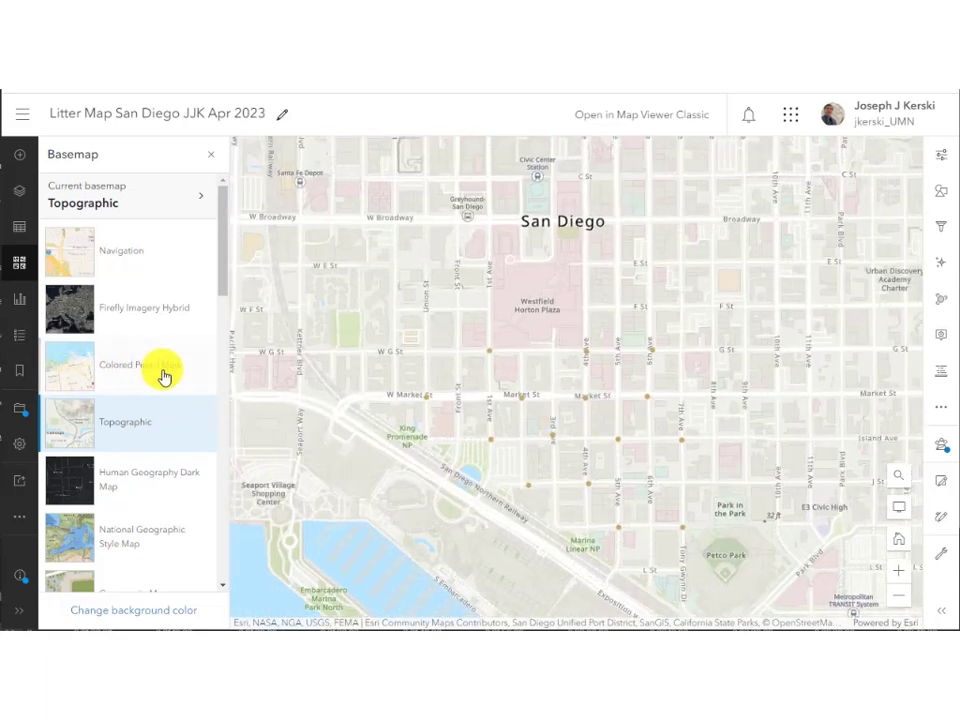
left_click(20, 345)
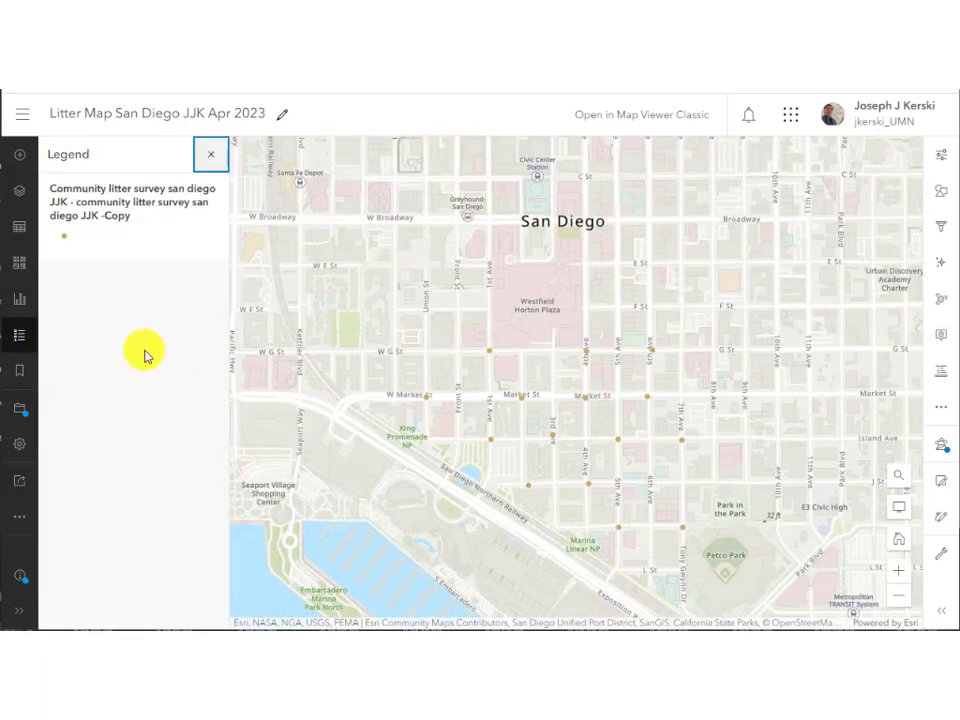
left_click(19, 335)
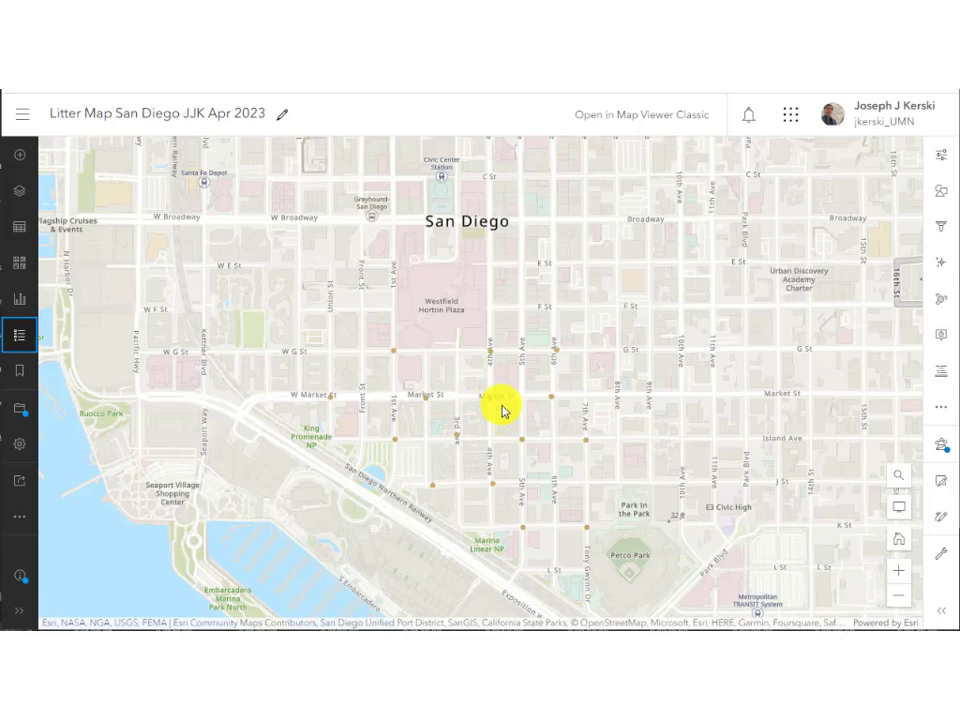
Switch the basemap to OpenStreetMap and show the list of map layers.
left_click(14, 268)
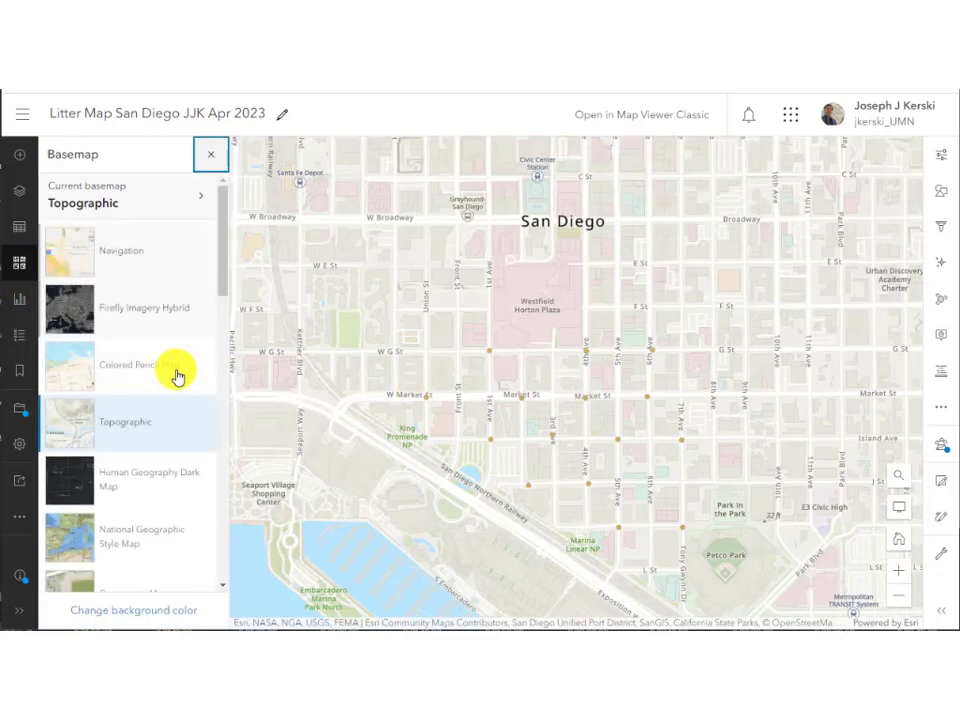
scroll(177, 380, "down", 15)
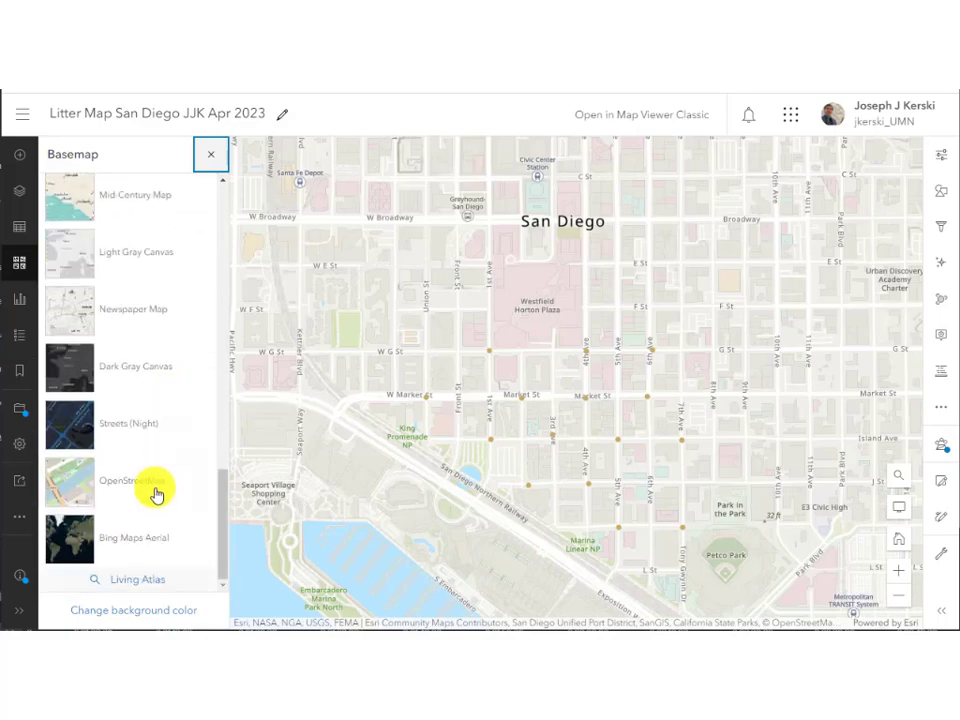
left_click(156, 494)
scroll(572, 428, "up", 1)
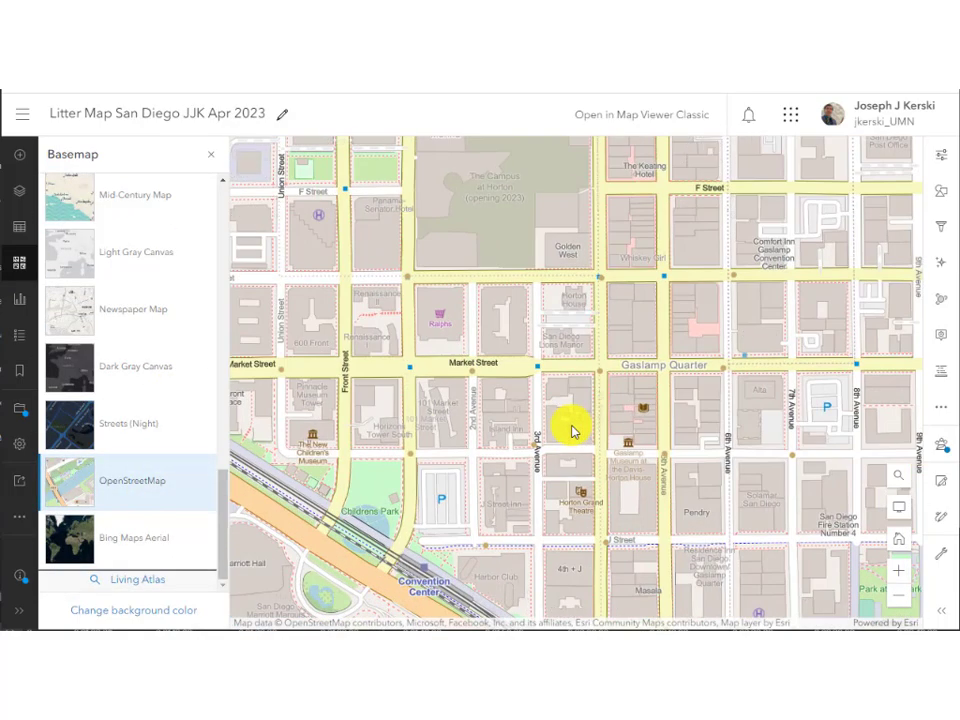
left_click(18, 191)
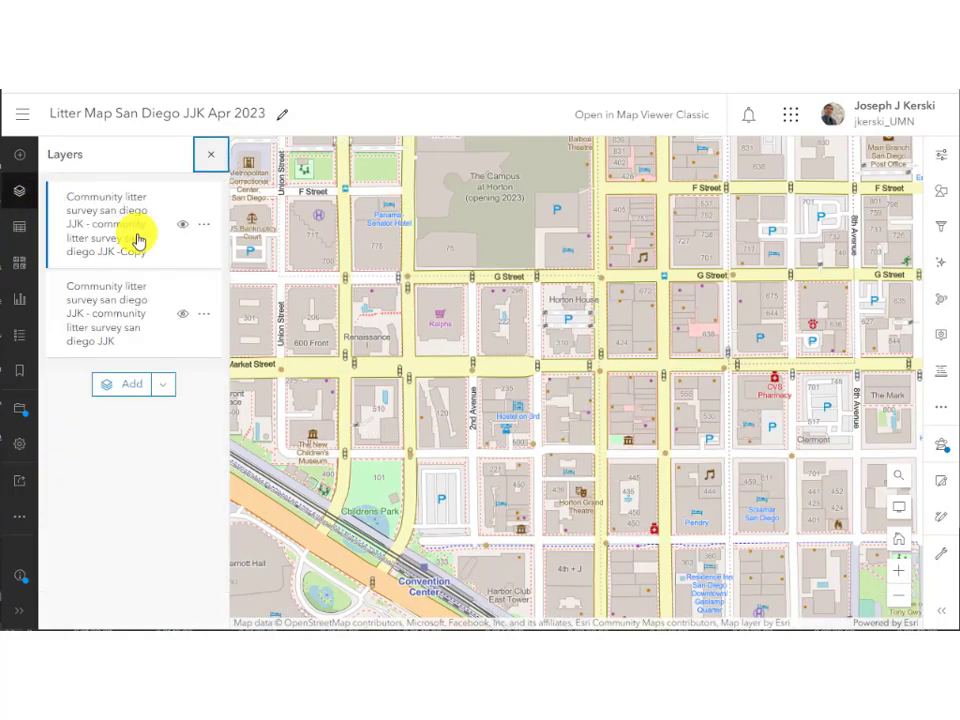
Open the litter layer's pop-up settings and inspect a litter point's attribute pop-up.
left_click(943, 337)
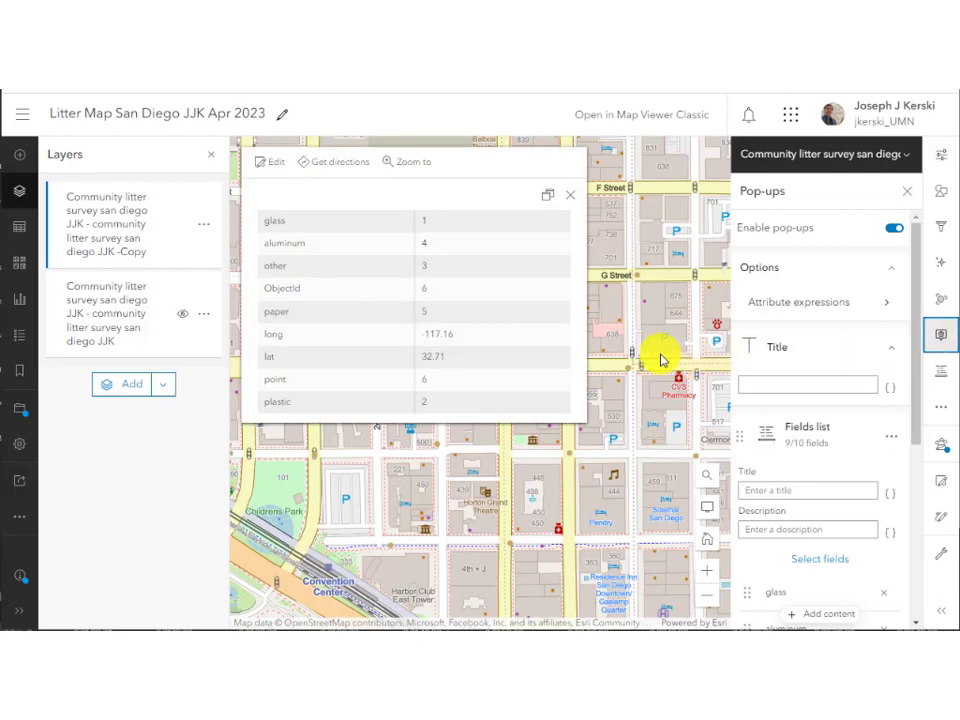
left_click(576, 200)
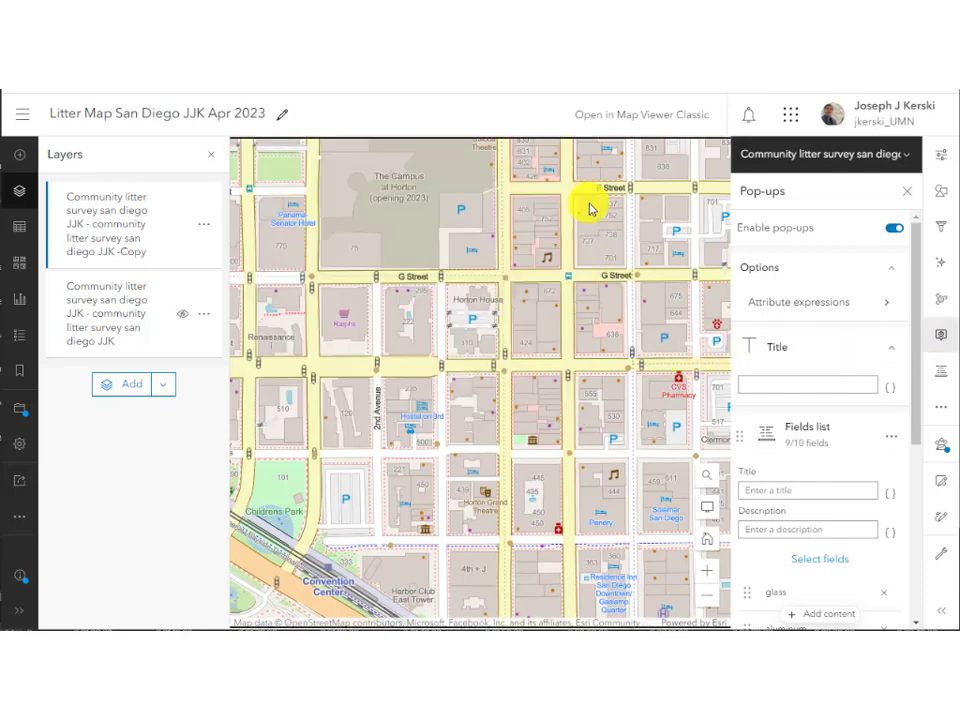
left_click(630, 372)
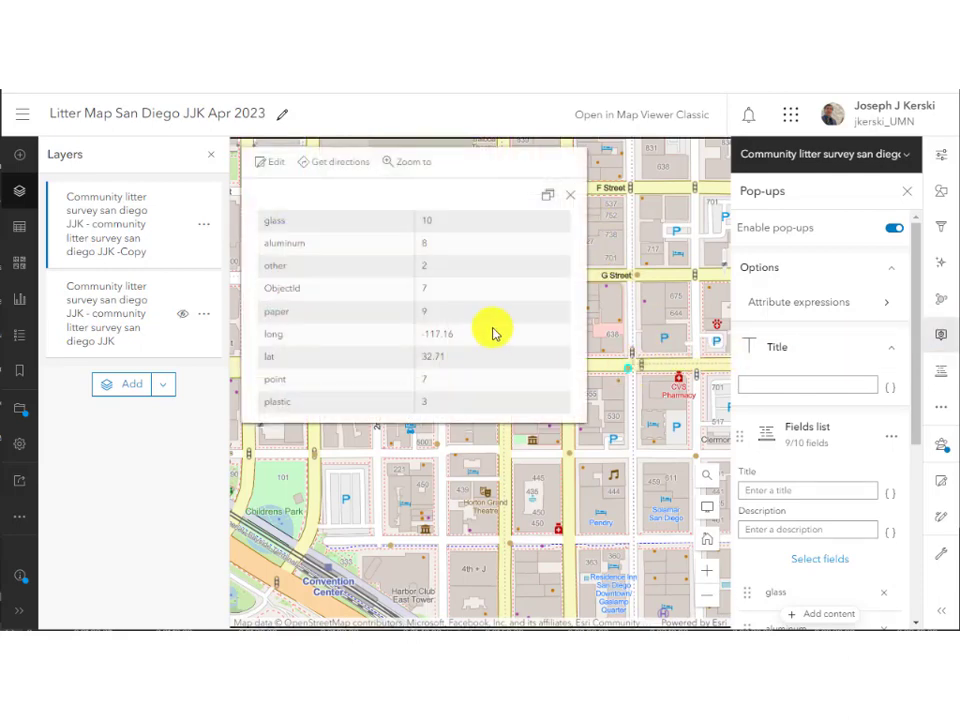
left_click(570, 195)
scroll(848, 395, "down", 3)
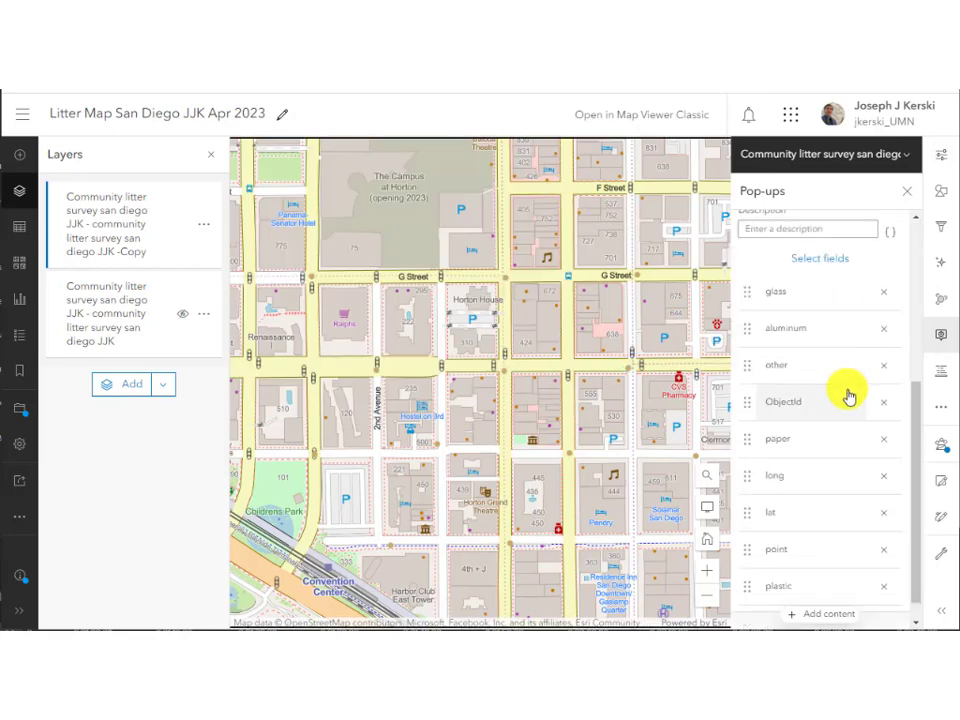
scroll(827, 336, "up", 5)
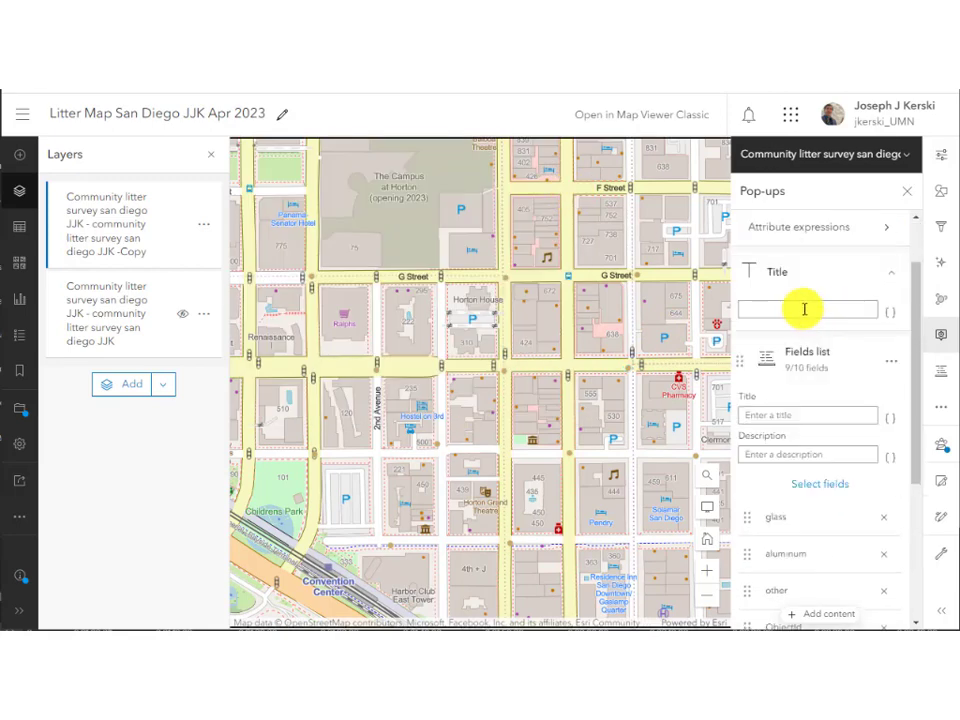
Title the pop-up 'Litter in San Diego' and remove the long and lat fields.
left_click(804, 309)
type("Litter in San Diego")
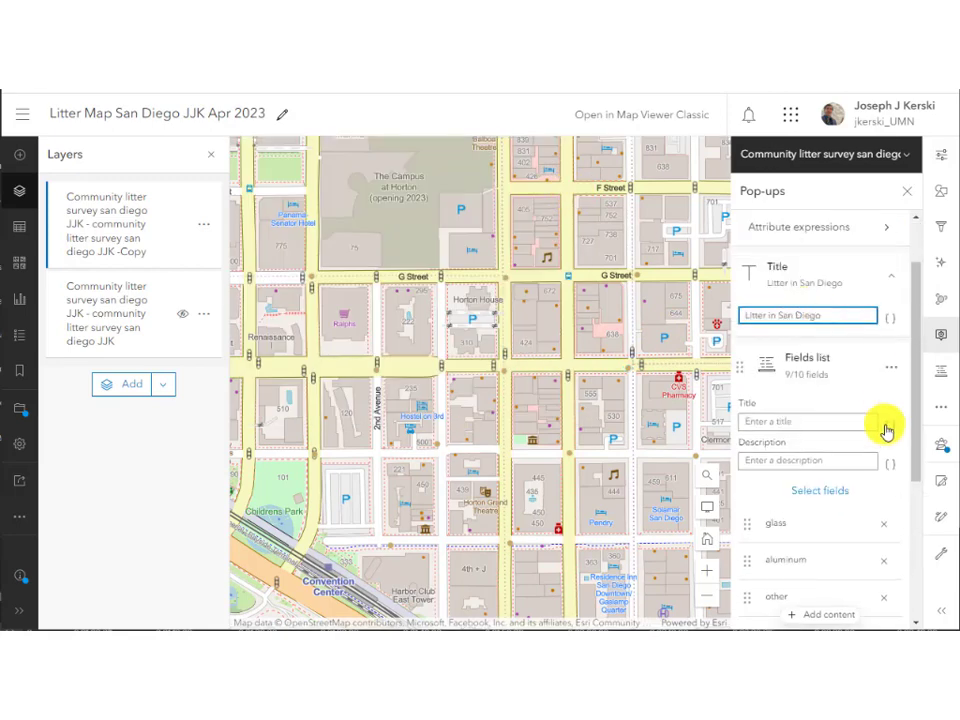
scroll(882, 426, "down", 3)
left_click(884, 483)
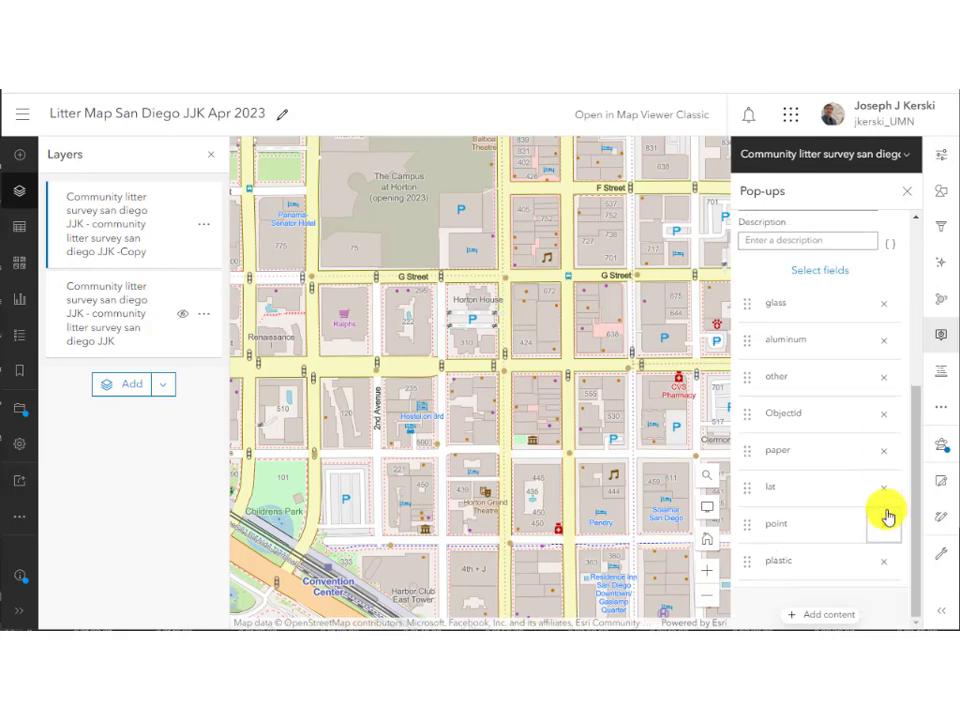
left_click(883, 484)
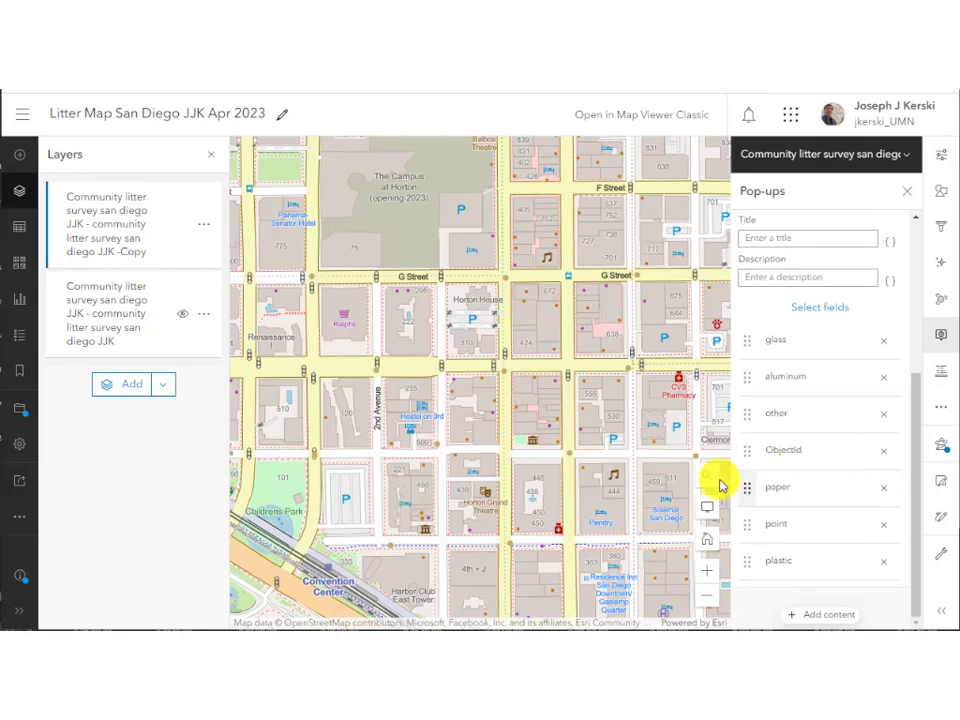
Preview the updated pop-up on a litter point, then close it.
left_click(571, 455)
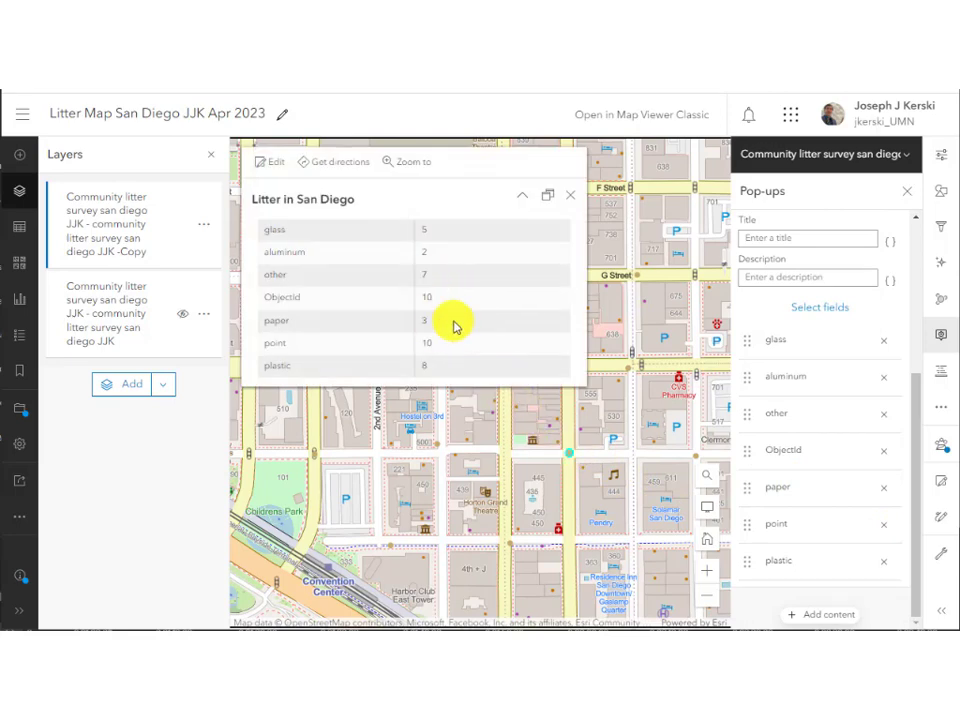
left_click(570, 195)
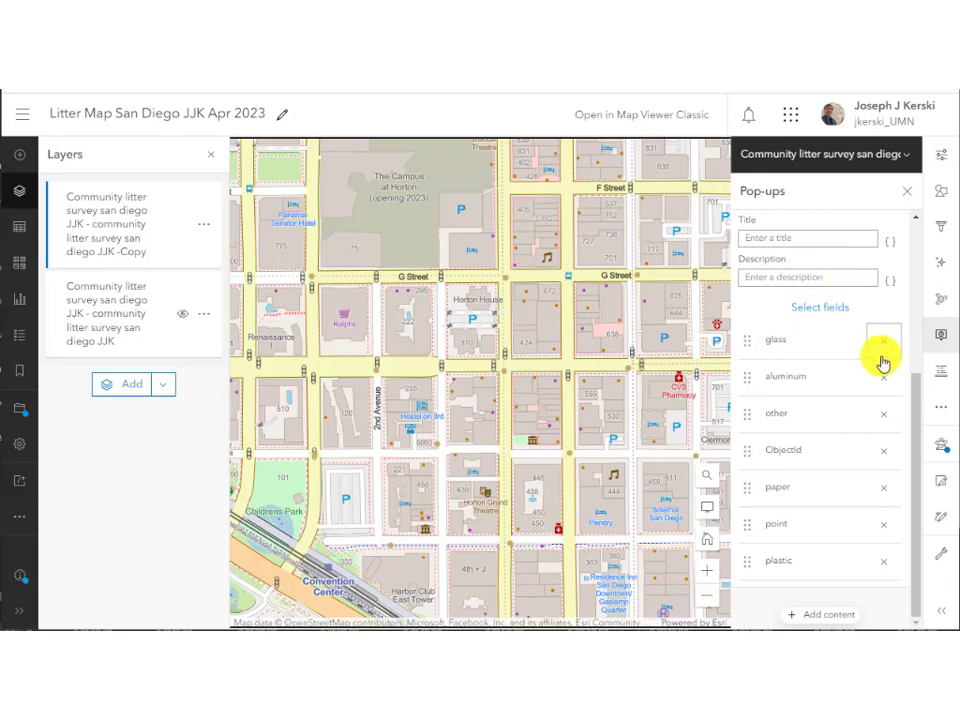
scroll(879, 368, "up", 3)
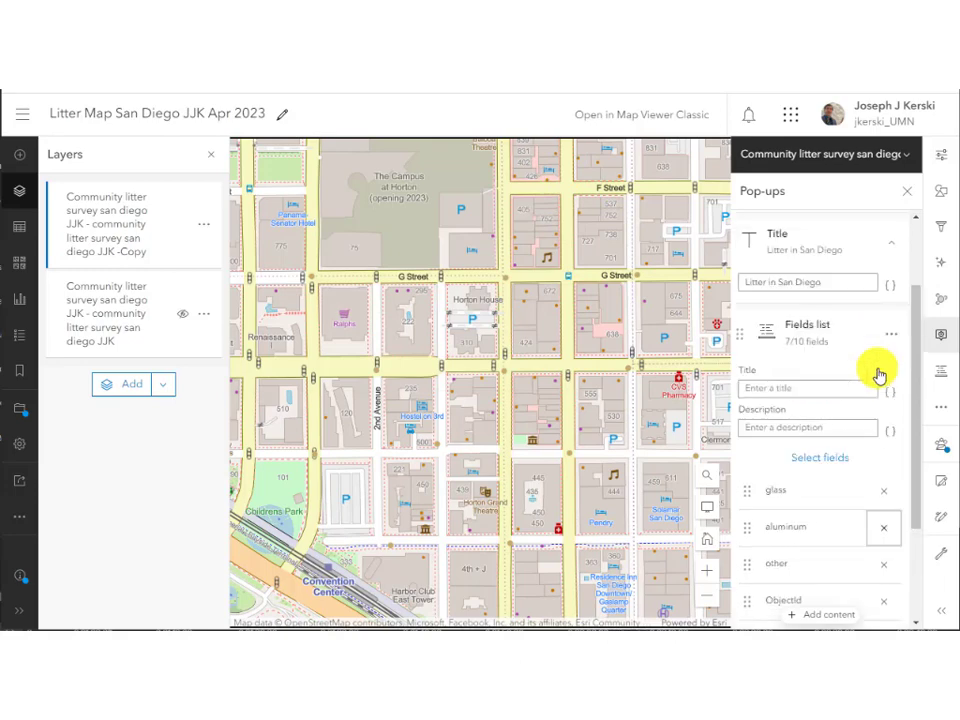
Write the description 'At this point, {glass} pieces and {plastic} plastic pieces were tound'.
left_click(825, 429)
left_click(887, 433)
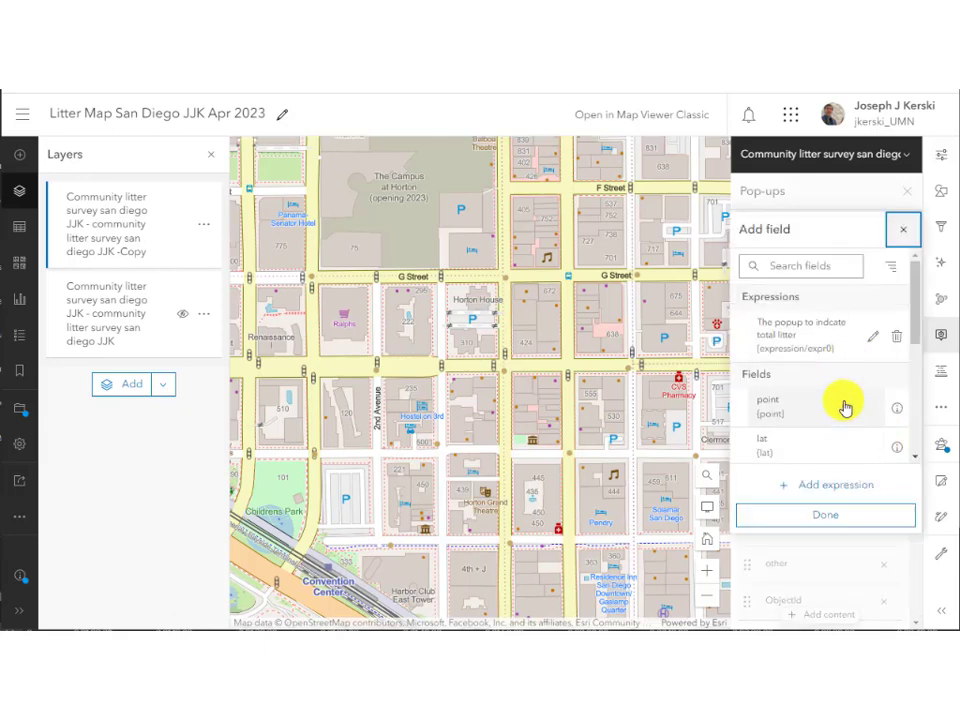
scroll(842, 415, "down", 3)
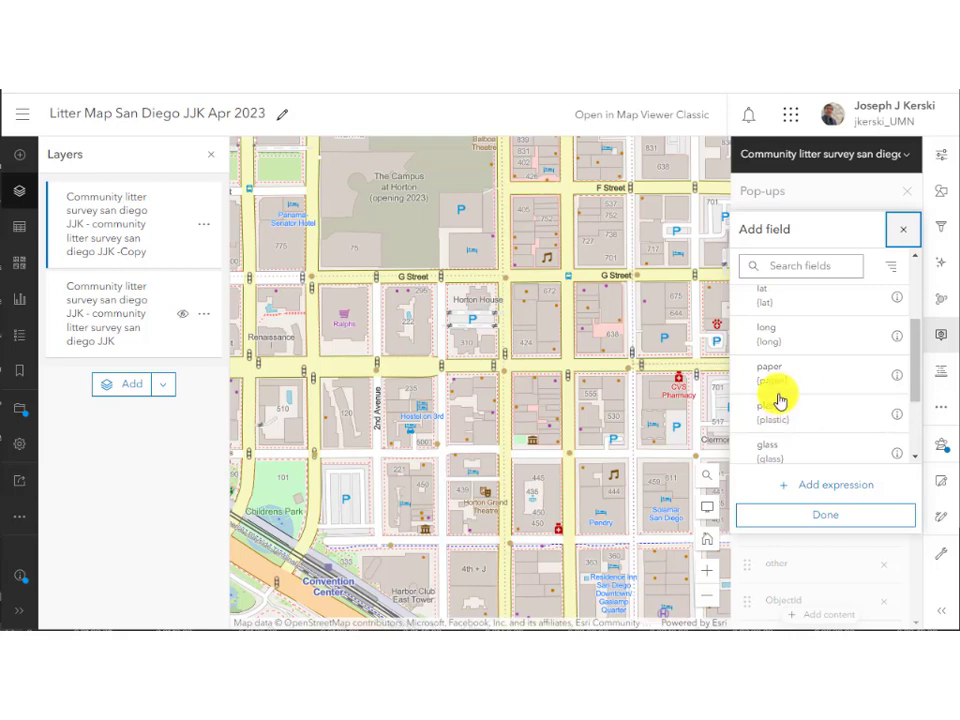
left_click(801, 452)
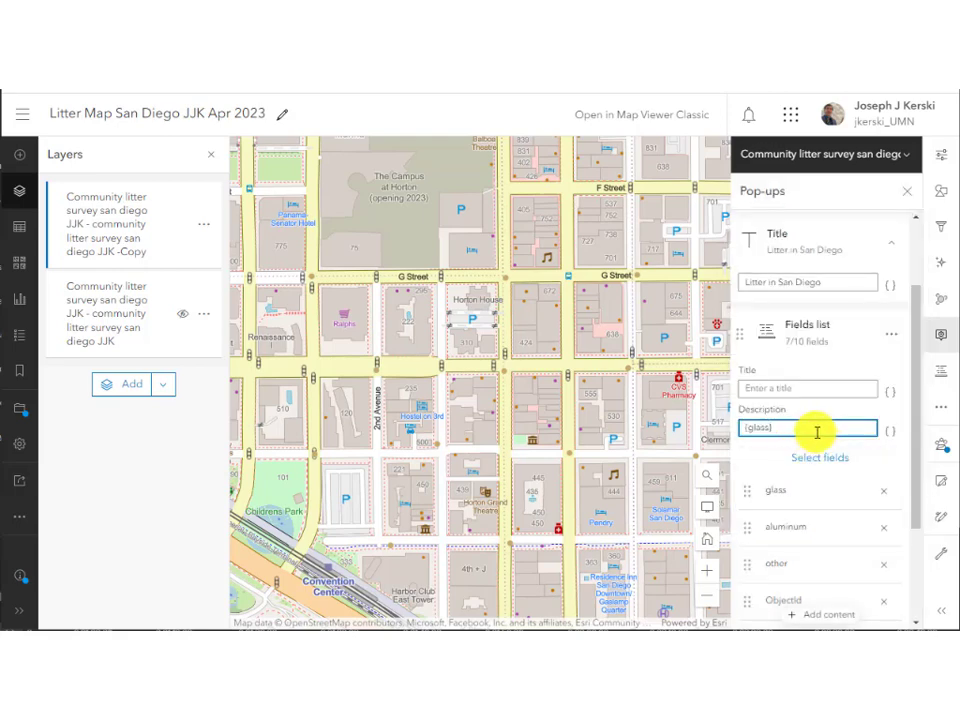
left_click(889, 430)
scroll(843, 441, "down", 3)
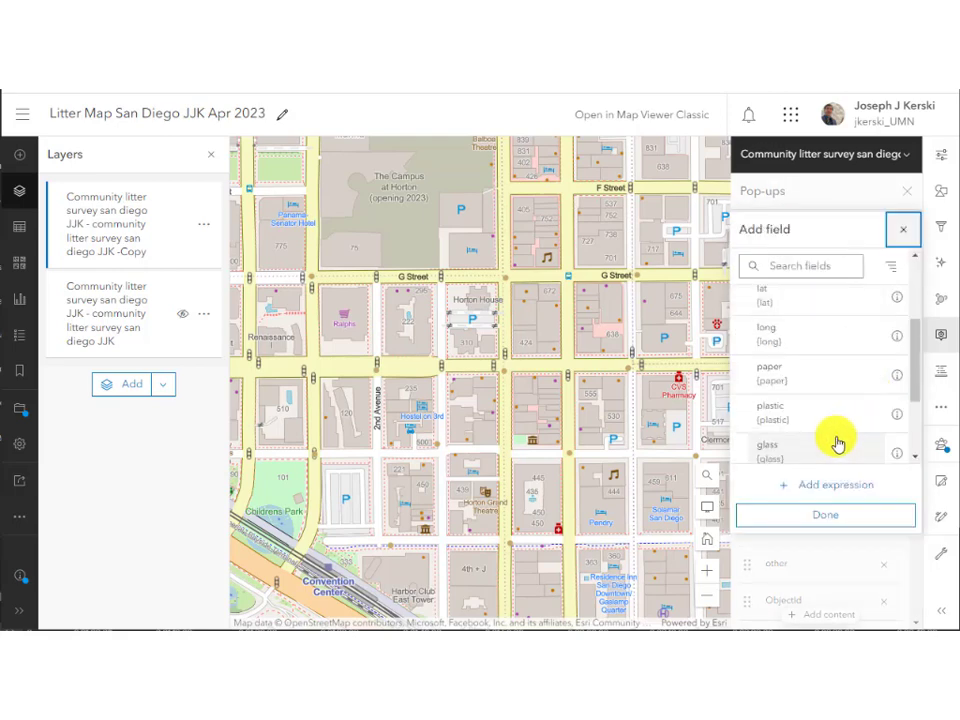
left_click(816, 424)
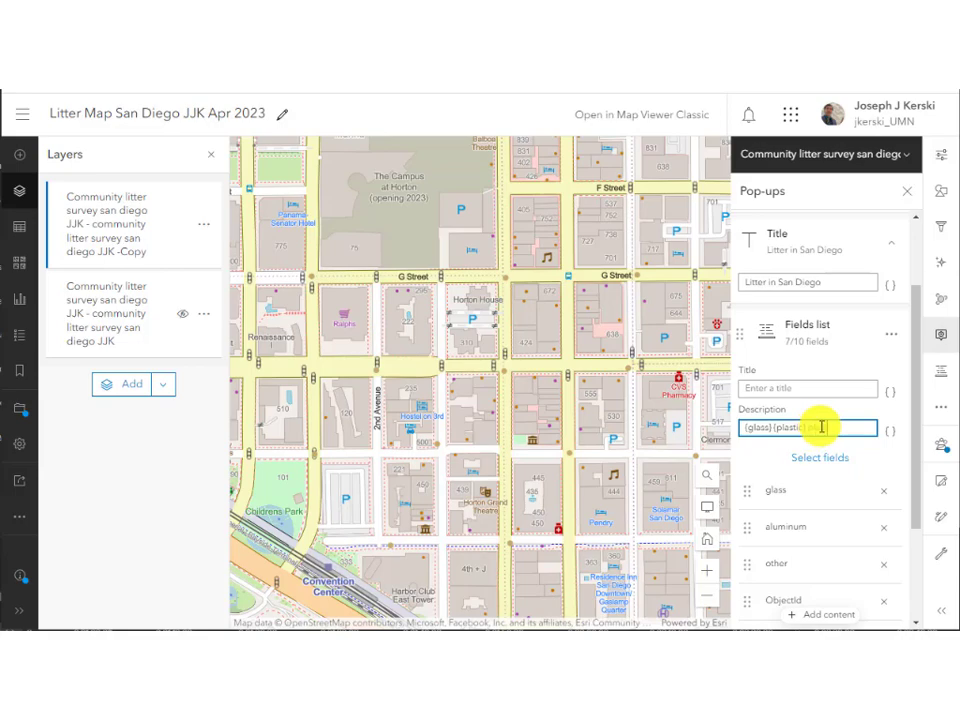
type("plastic pieces wer")
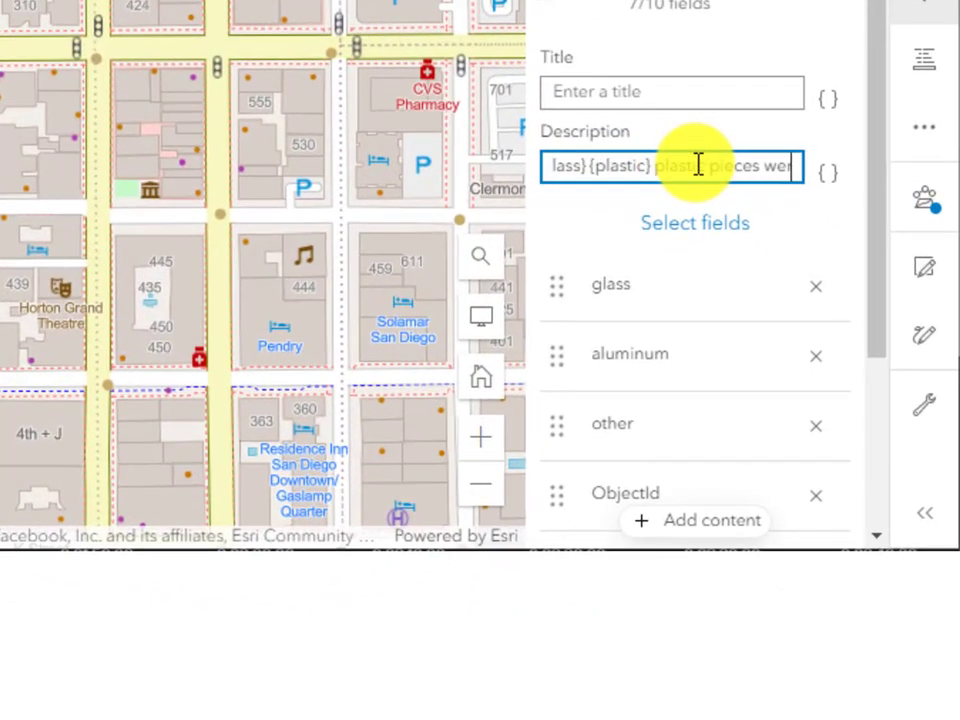
type("e tound")
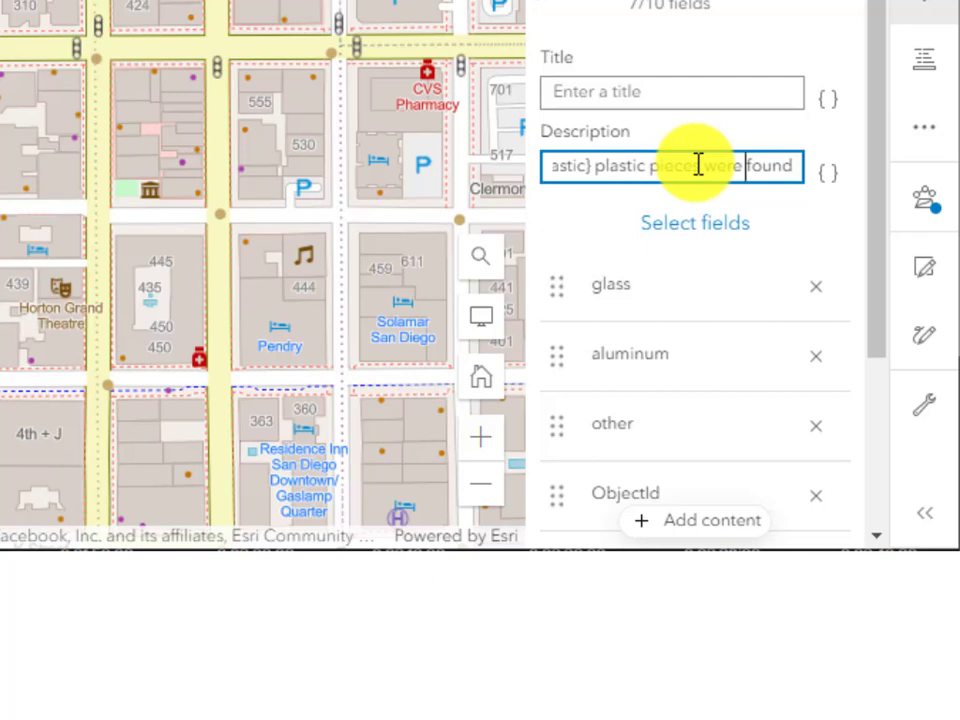
key("Left")
key("Left")
key("Left")
key("Left")
key("Left")
key("Left")
key("Left")
key("Left")
key("Left")
key("Left")
key("Left")
key("Left")
key("Left")
key("Left")
key("Left")
key("Left")
key("Left")
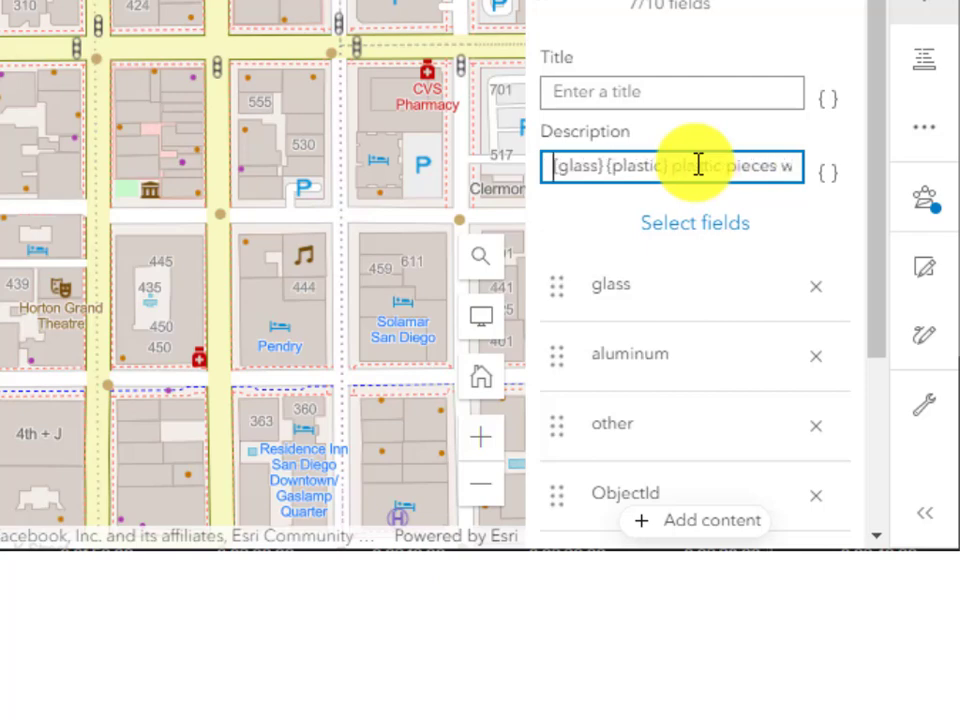
type("At this point,")
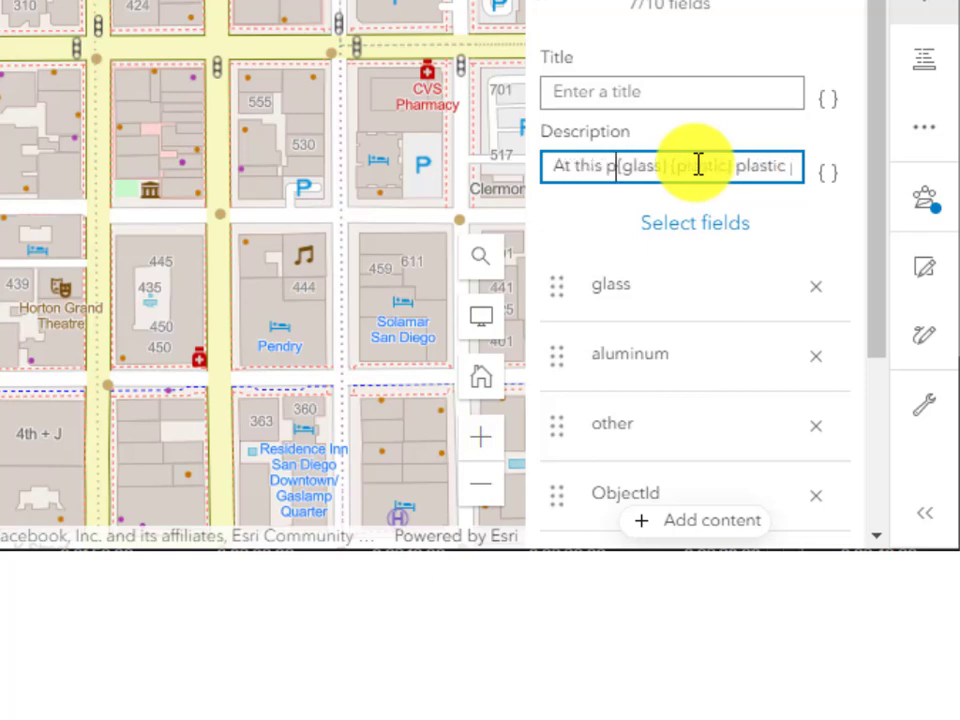
type(" {glass}")
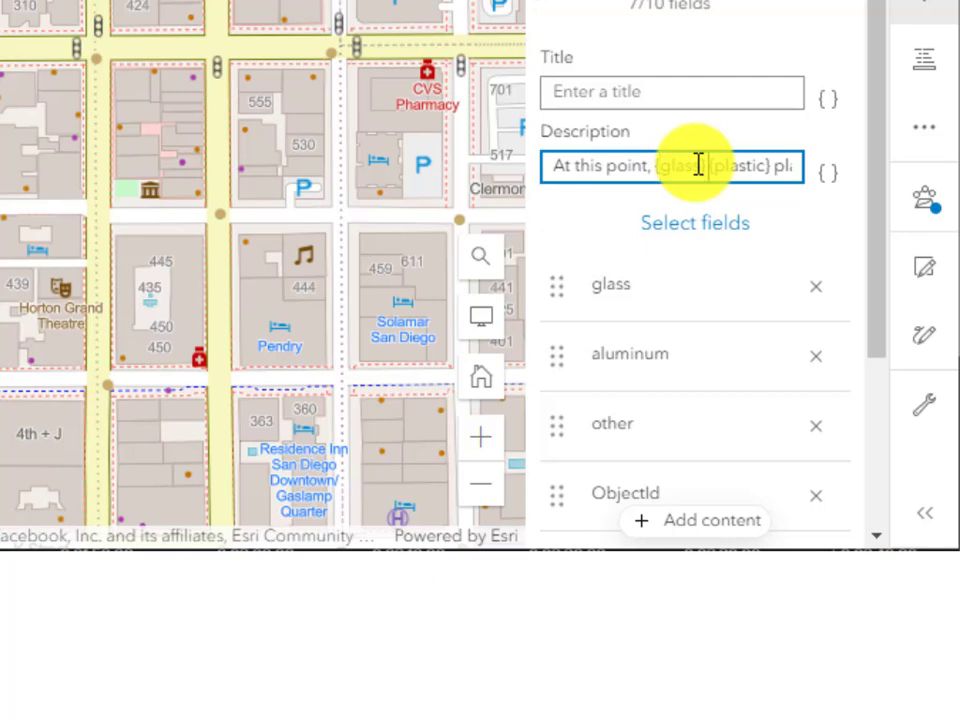
type(" pieces and")
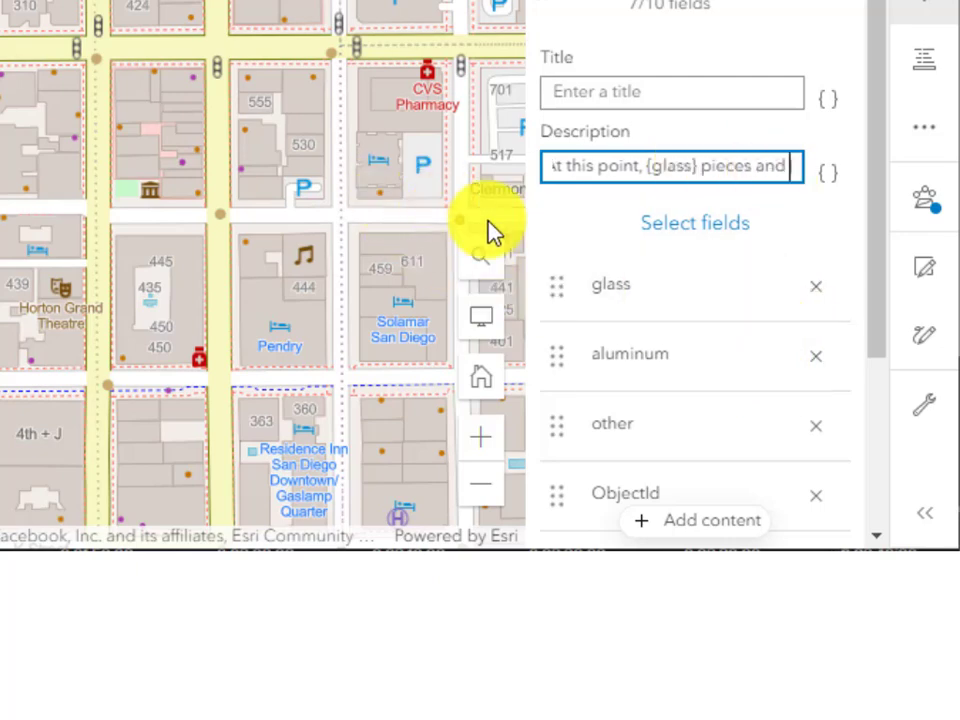
Remove the glass, aluminum, other, ObjectId, paper, point and plastic fields, leaving 0 of 10.
left_click(811, 302)
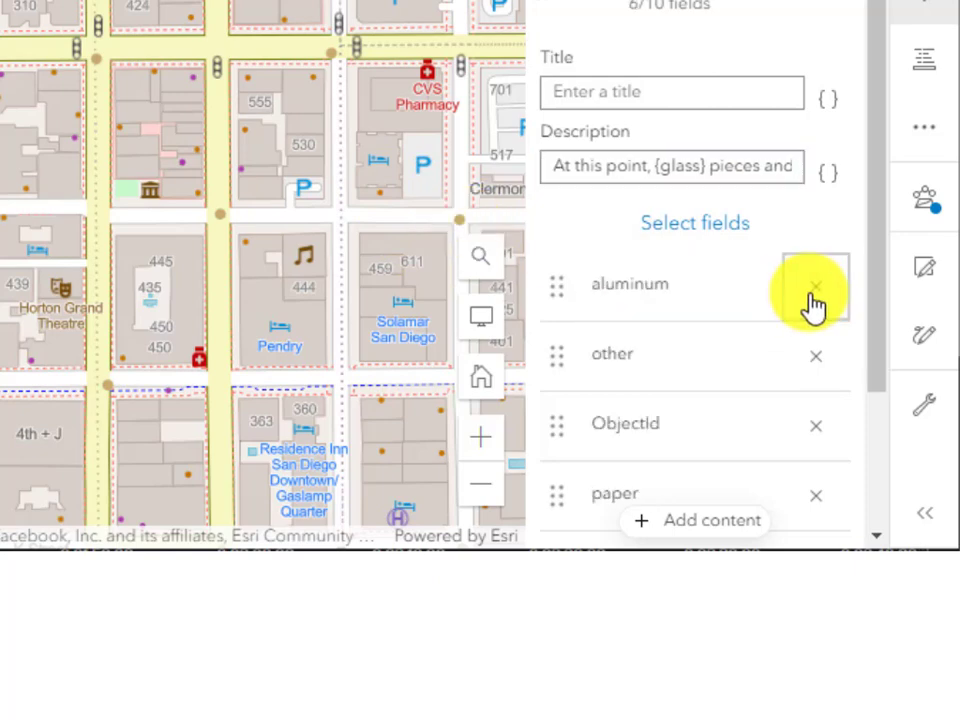
left_click(811, 302)
left_click(812, 304)
left_click(813, 305)
left_click(814, 306)
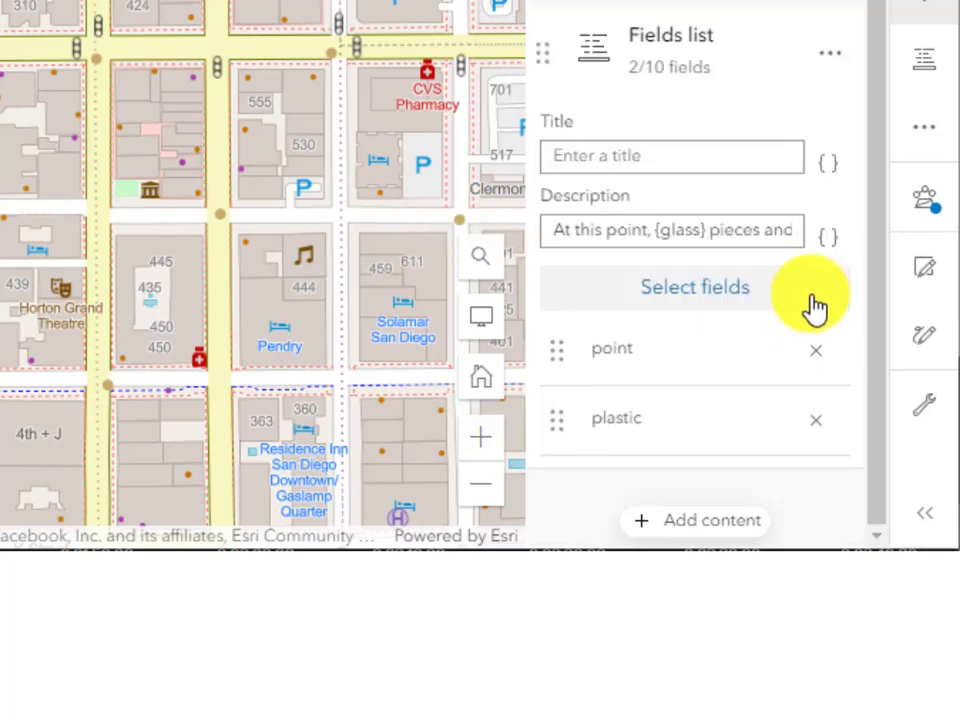
left_click(827, 349)
left_click(829, 420)
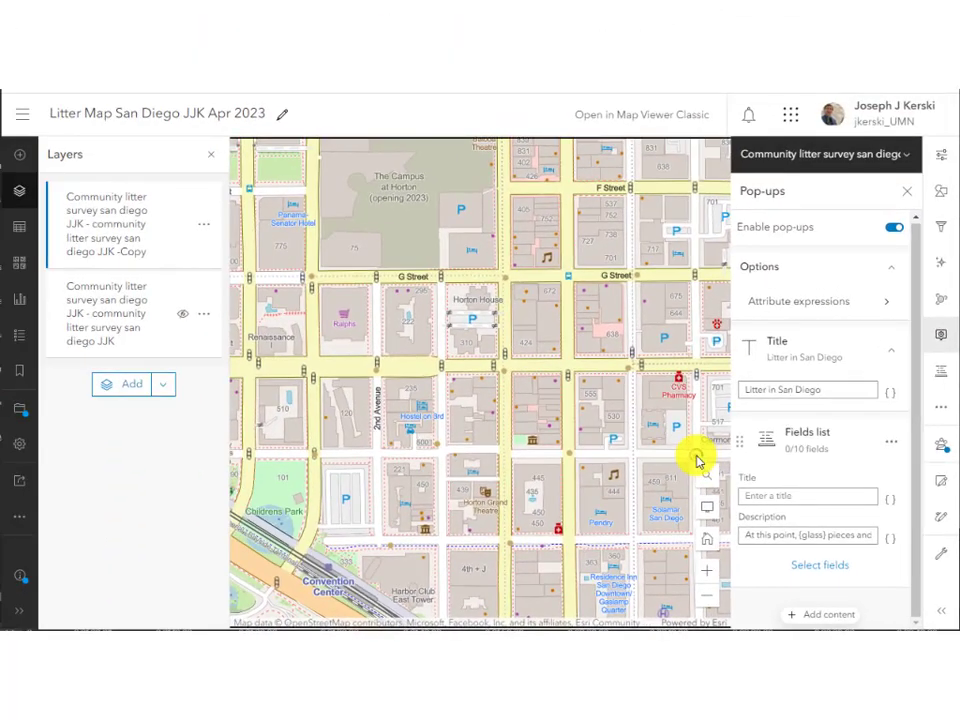
left_click(697, 460)
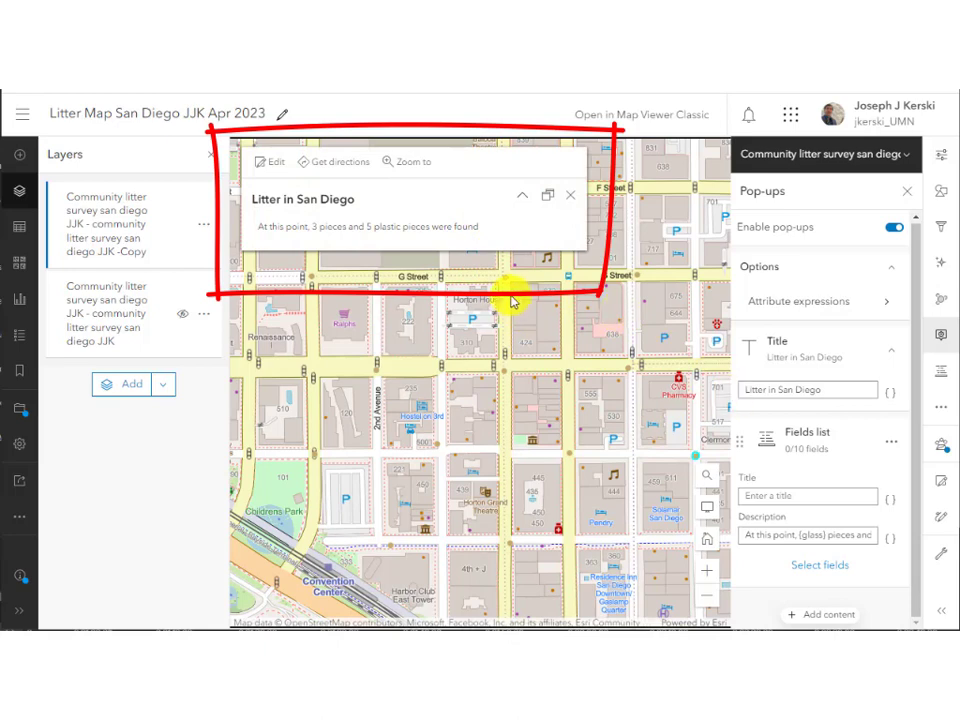
left_click(570, 456)
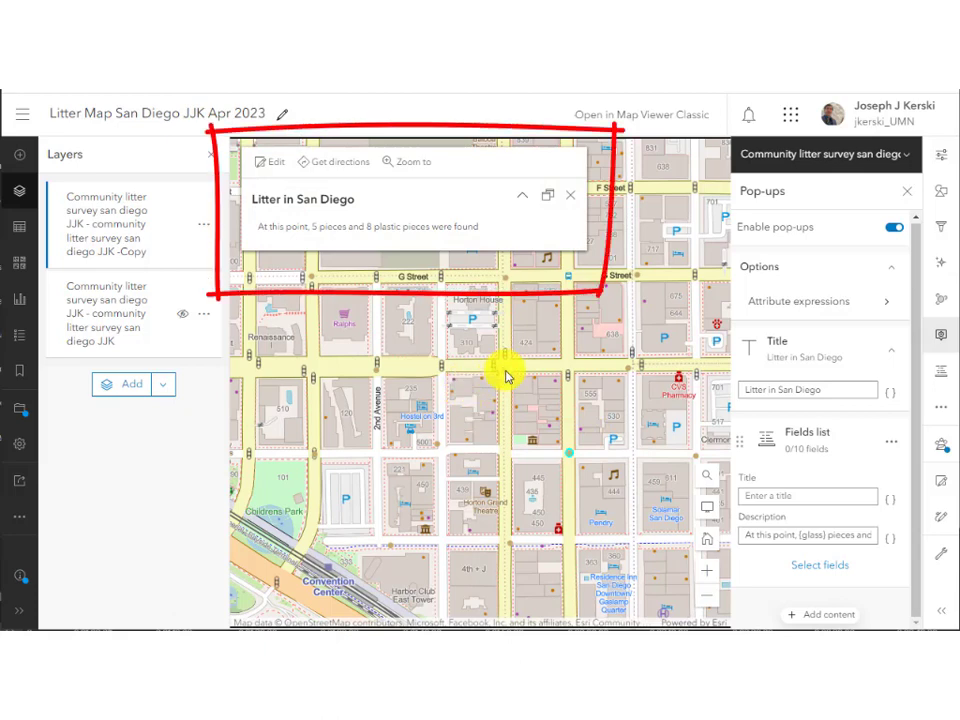
left_click(505, 376)
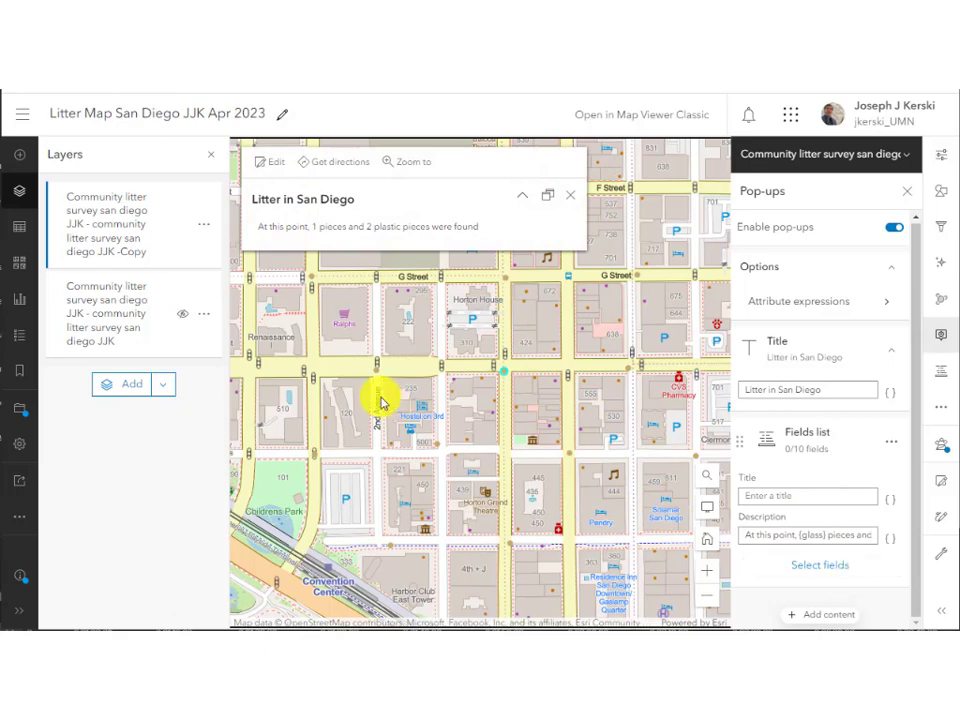
left_click(726, 457)
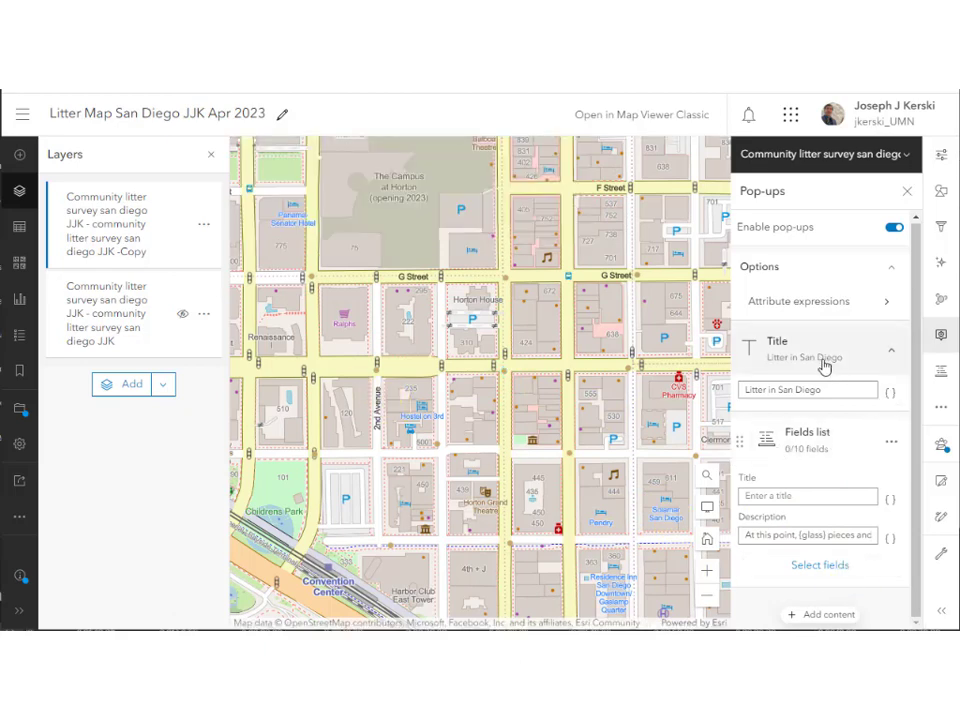
Write an Arcade expression summing aluminum, glass, other, paper and plastic that returns totallitter.
left_click(889, 397)
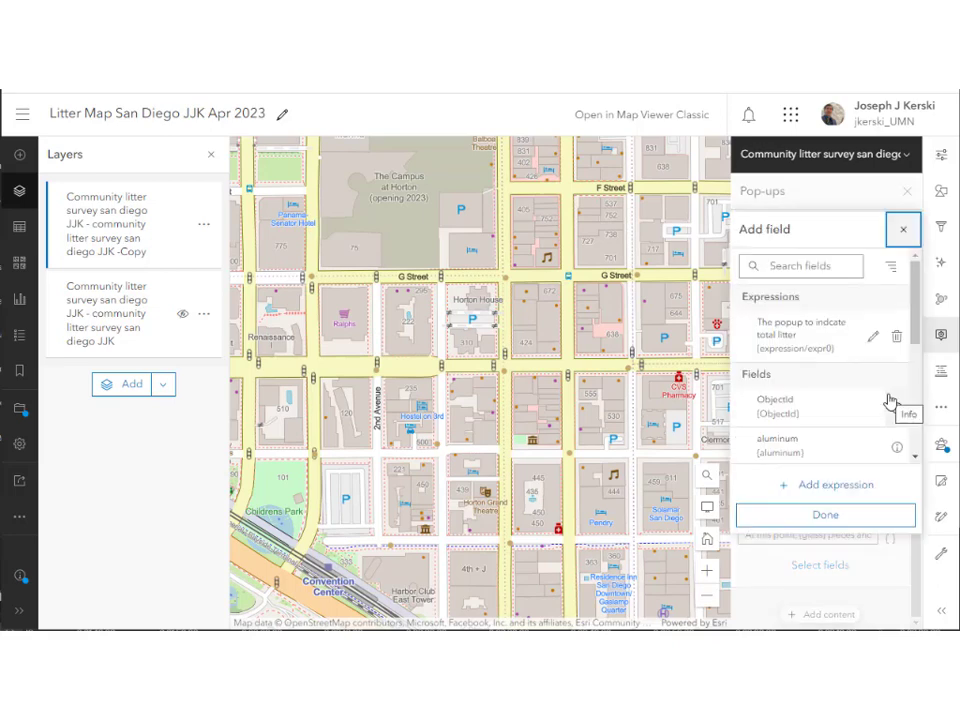
left_click(836, 486)
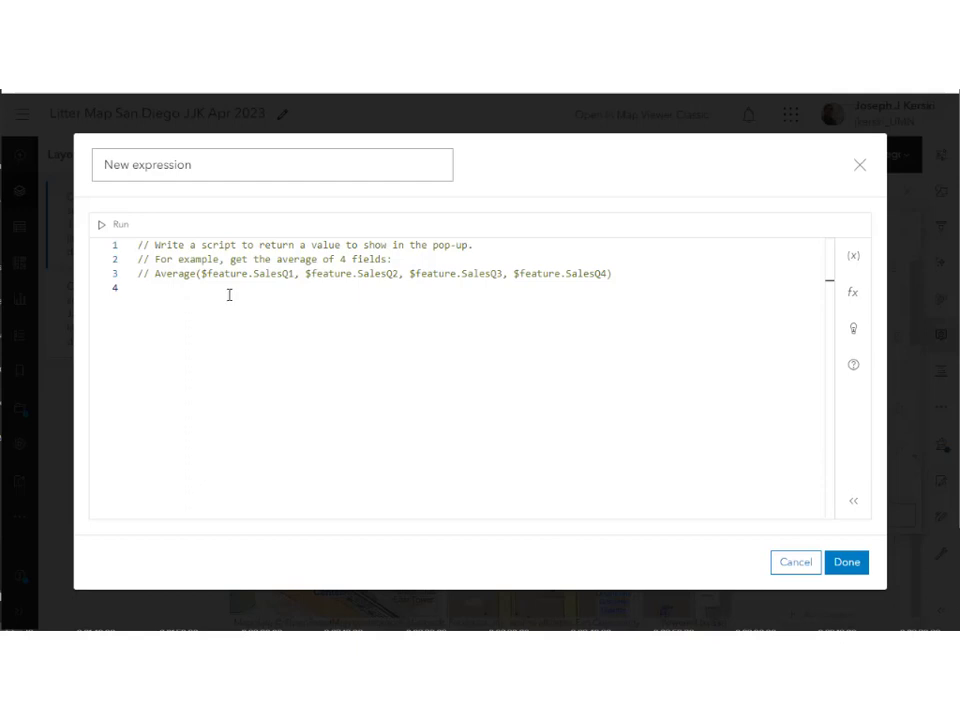
type("var totallitter = $feature.aluminum + $feature.glass + $feature.other + $feature.paper + $feature.plastic")
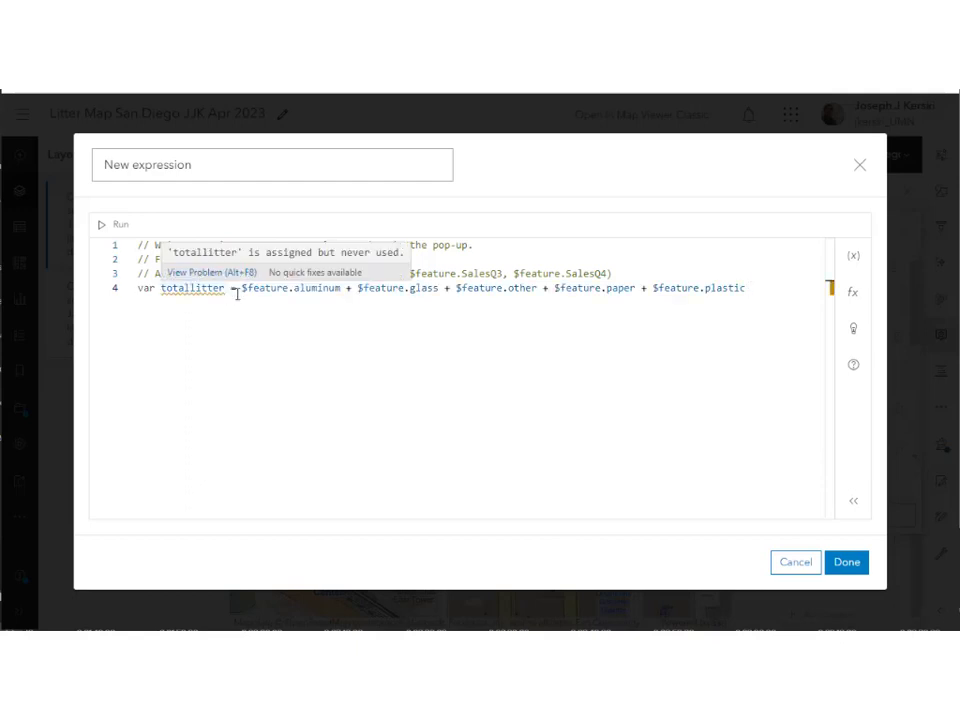
type("ota")
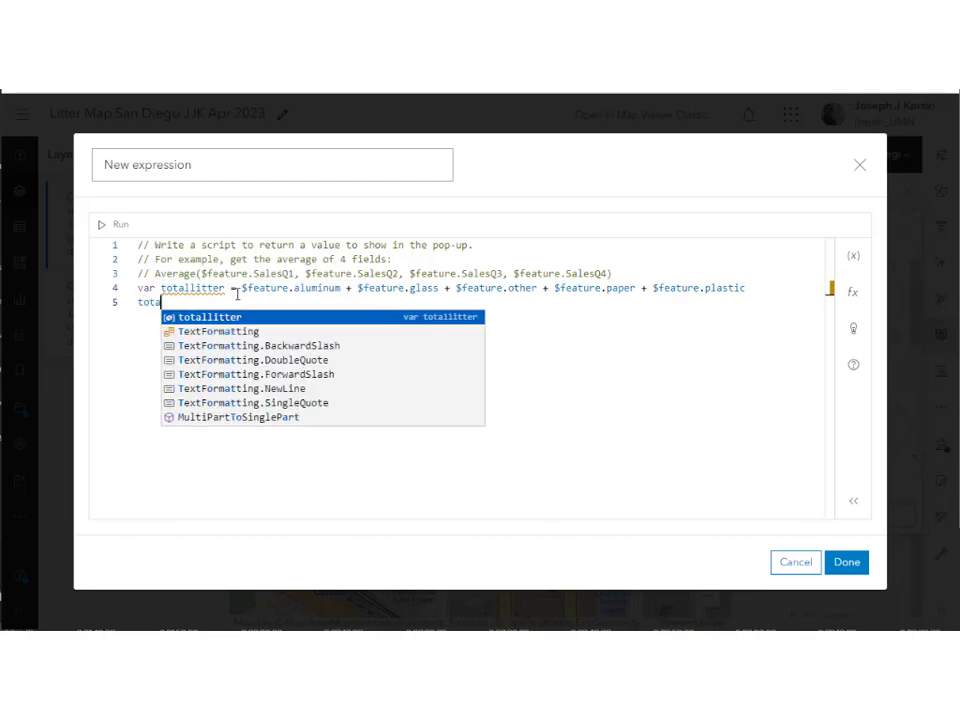
key("BackSpace")
key("BackSpace")
key("BackSpace")
type("return total")
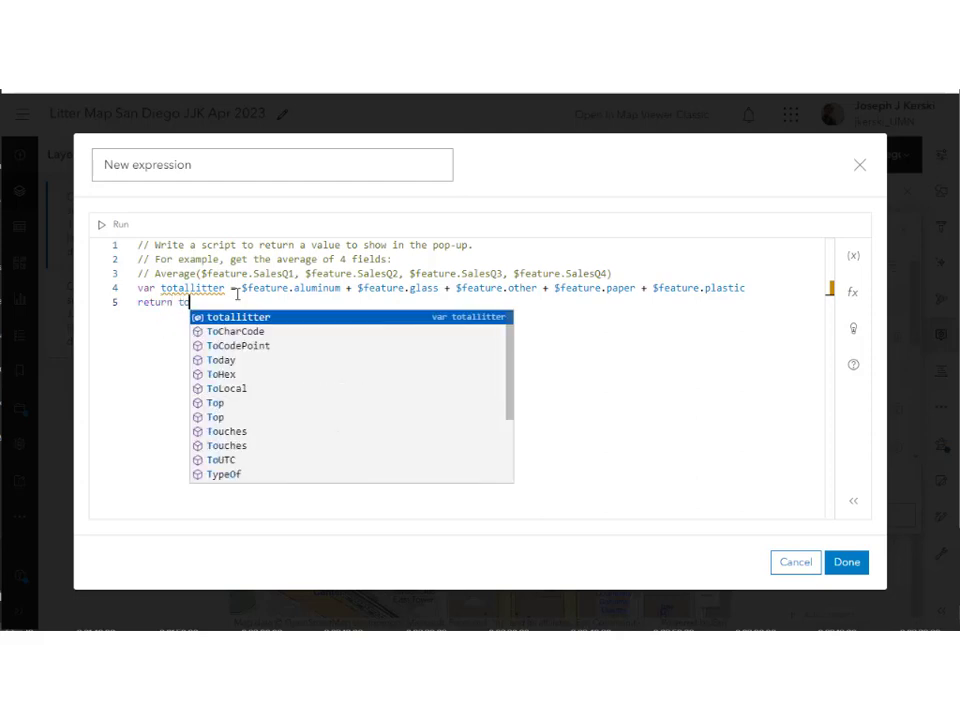
left_click(257, 319)
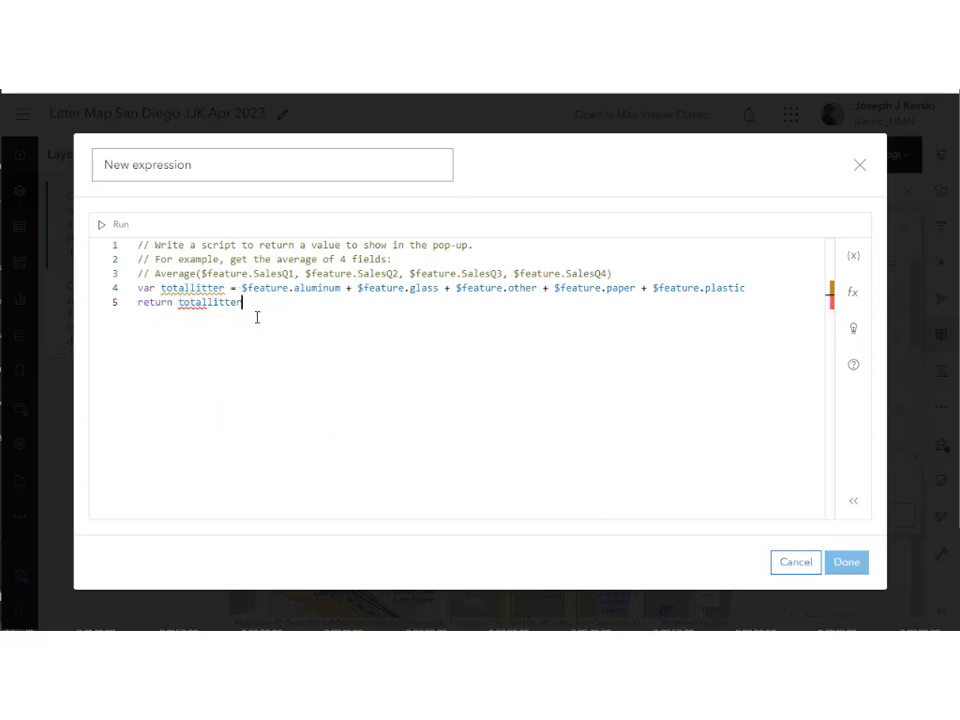
Rename the expression 'Expression for total litter' and save it.
left_click(208, 161)
left_click_drag(208, 161, 97, 172)
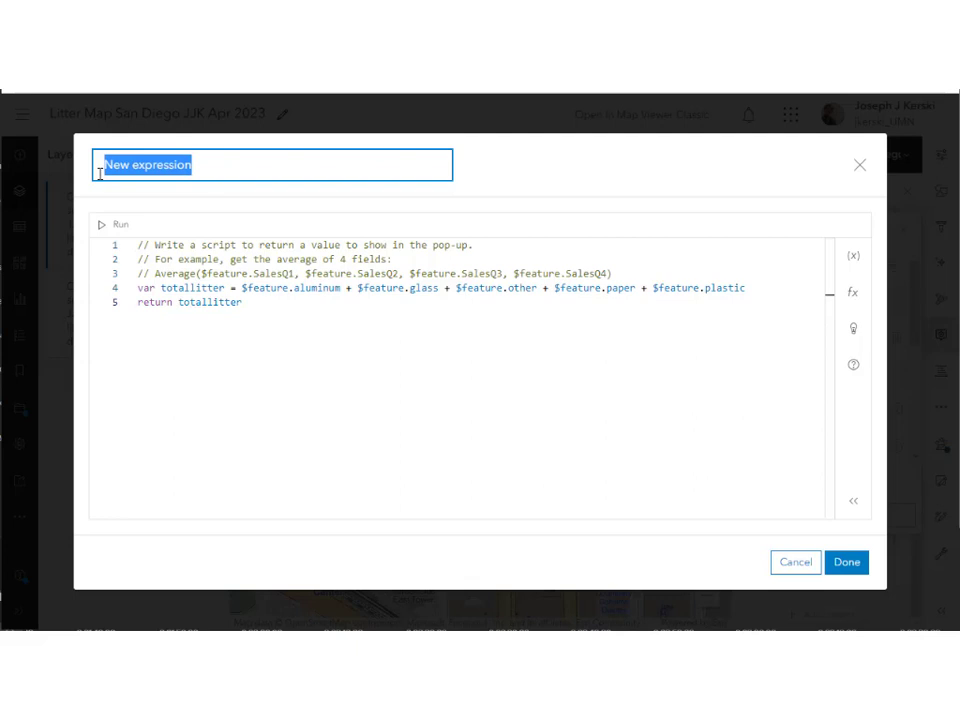
type("E")
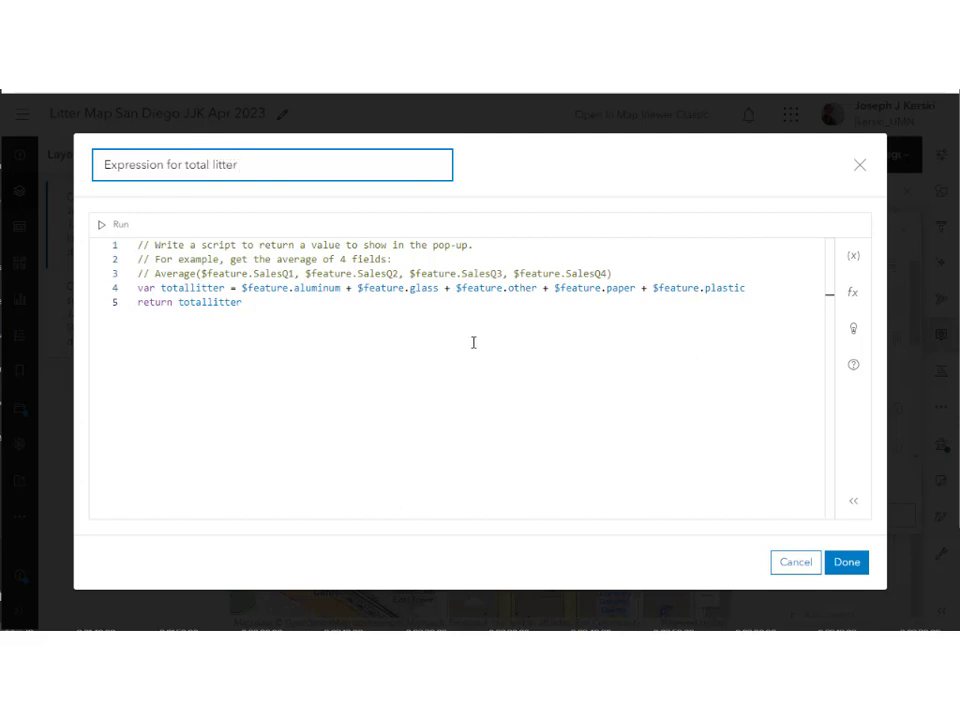
left_click(845, 562)
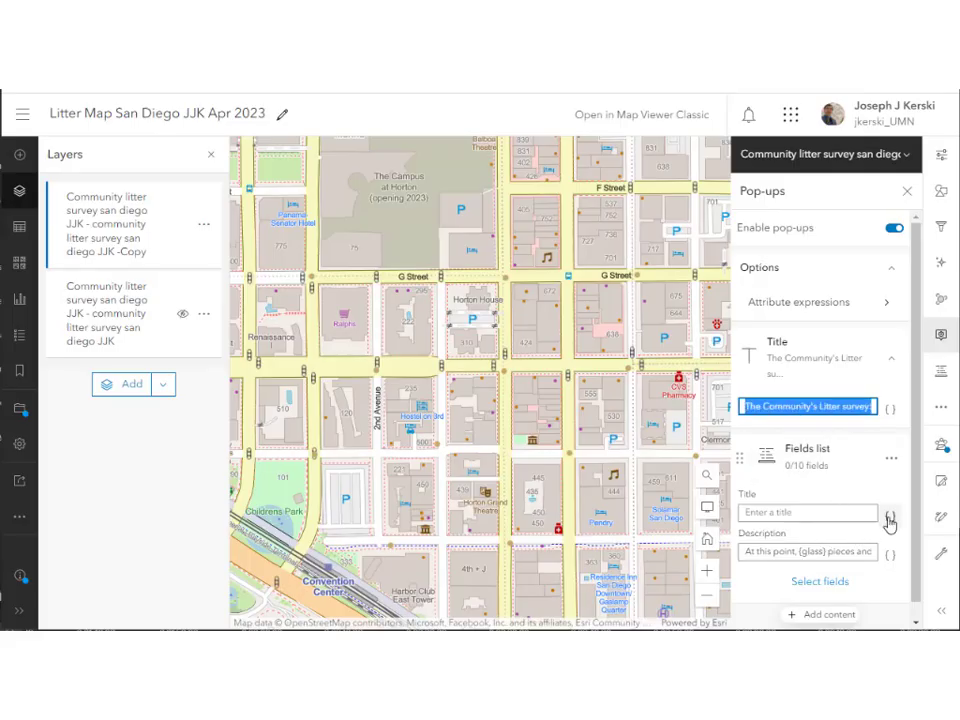
Check the total litter pop-up title at three different litter points.
left_click(741, 515)
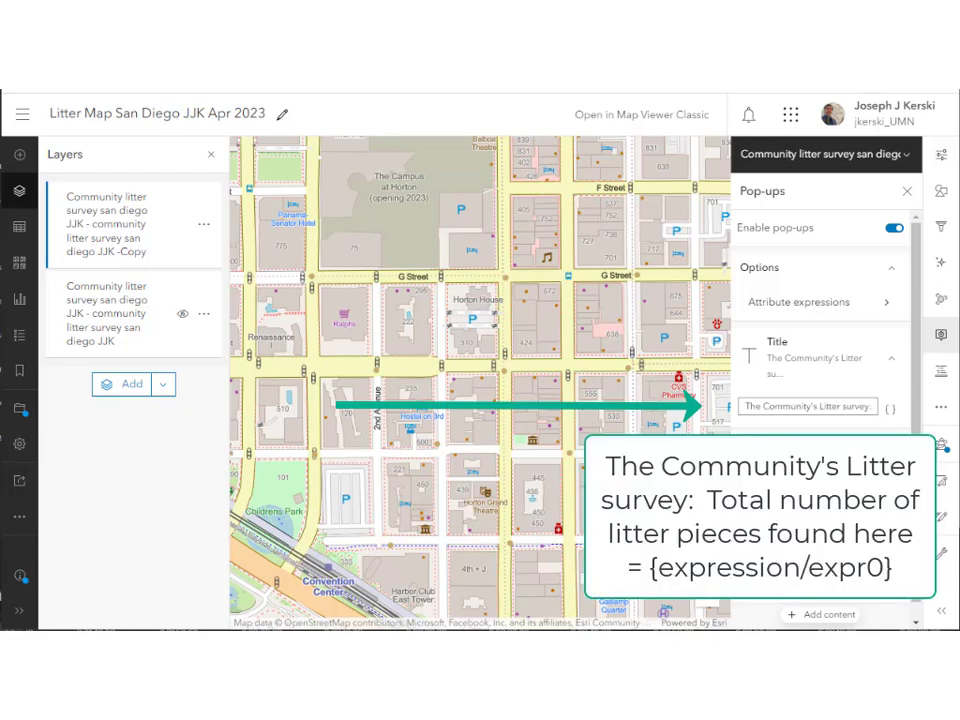
left_click(629, 371)
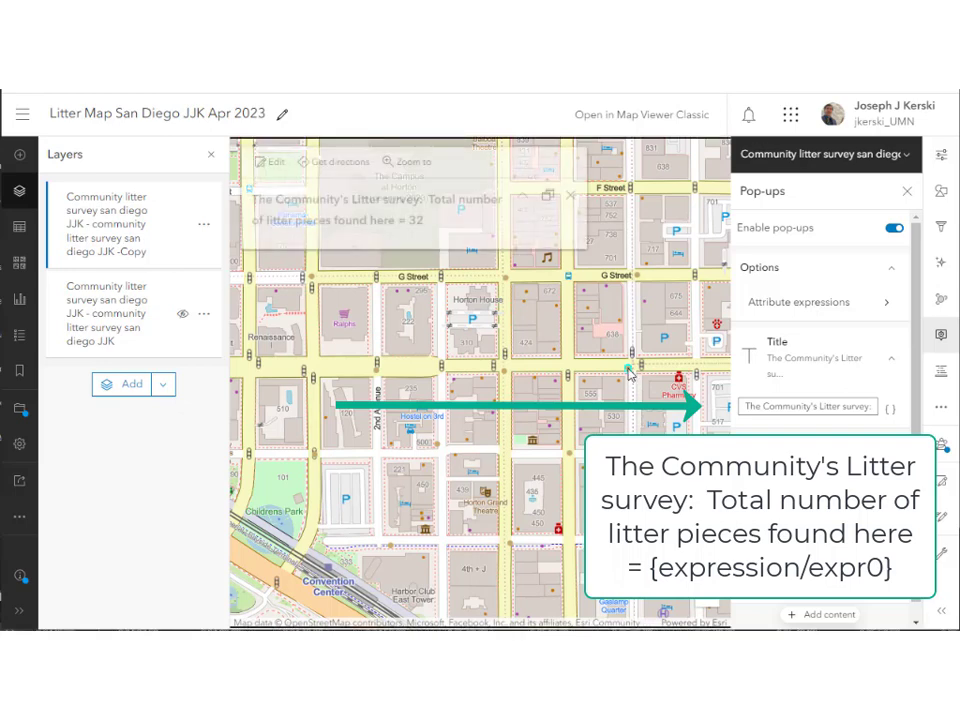
left_click(435, 447)
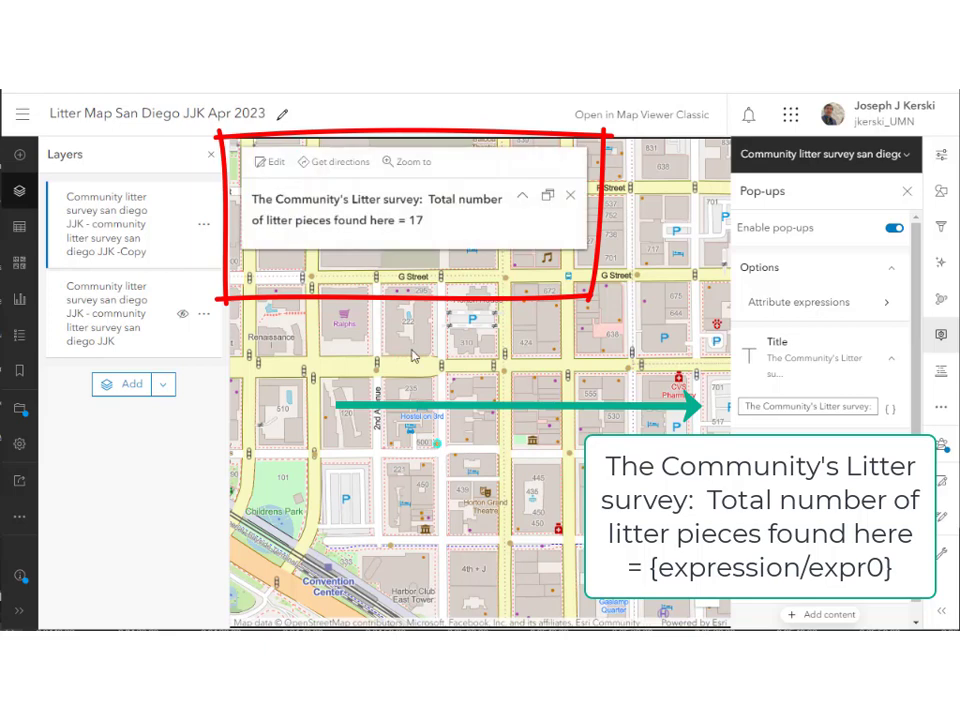
left_click(376, 374)
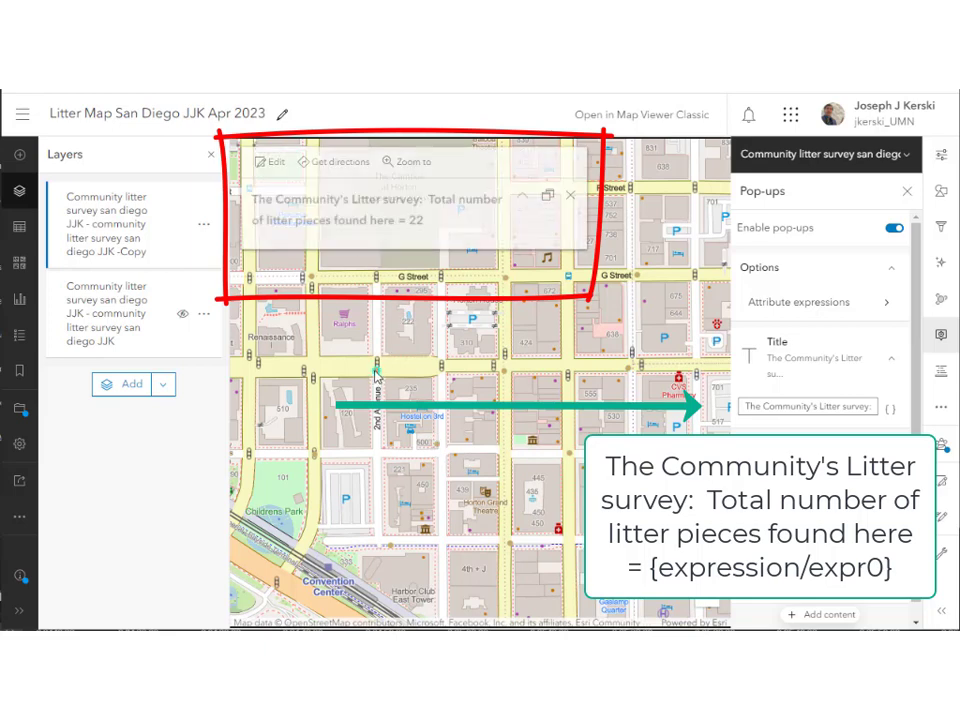
Save the web map, then close the pop-up and the saved confirmation.
left_click(18, 418)
left_click(86, 407)
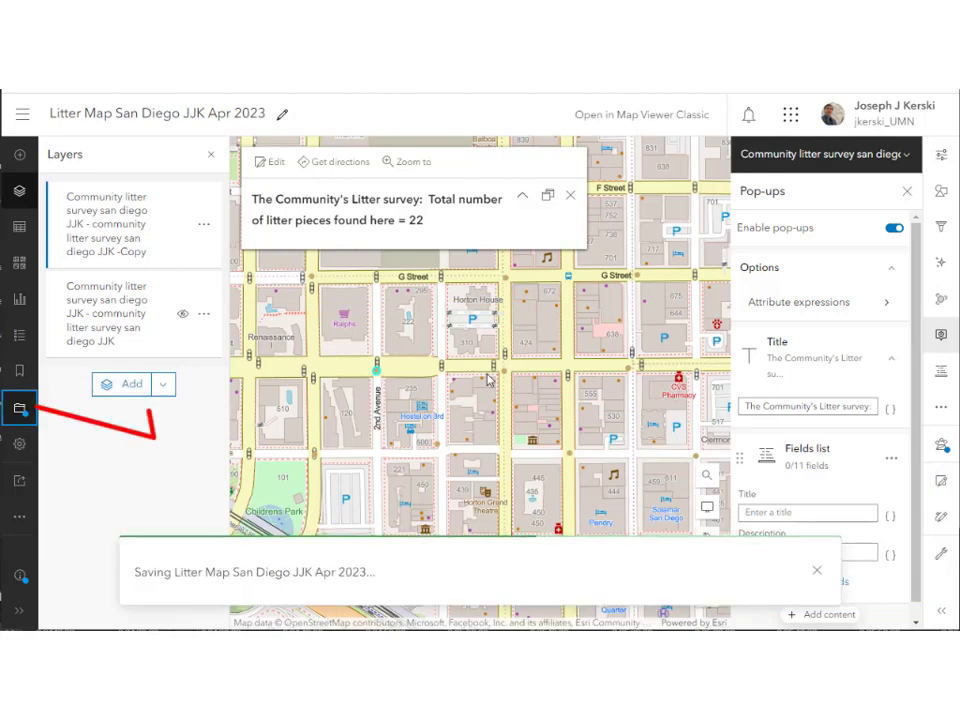
left_click(569, 196)
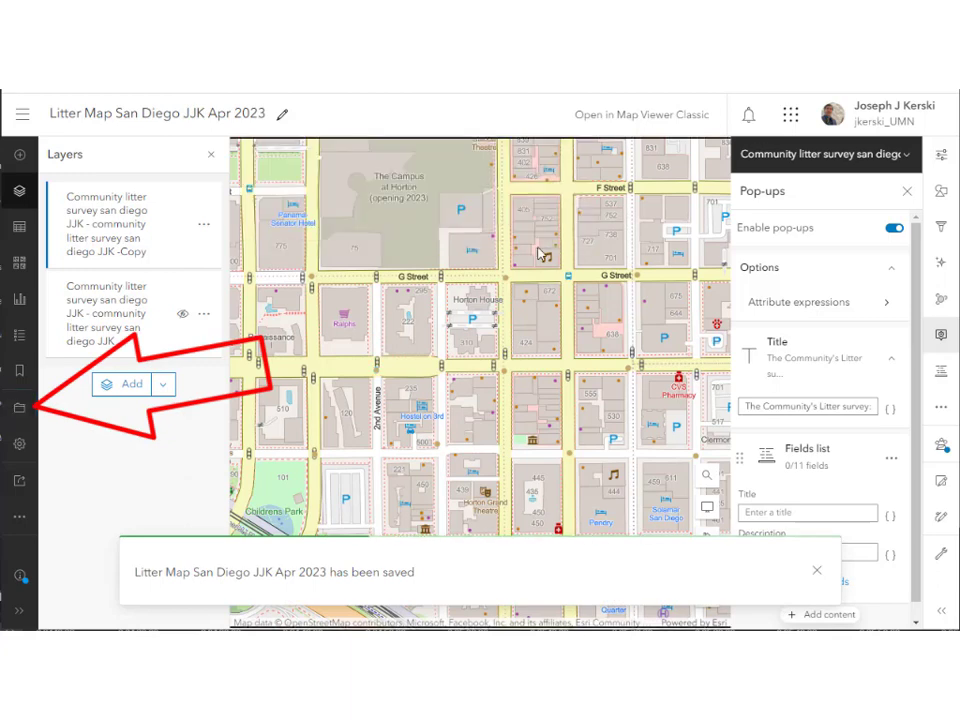
left_click(816, 571)
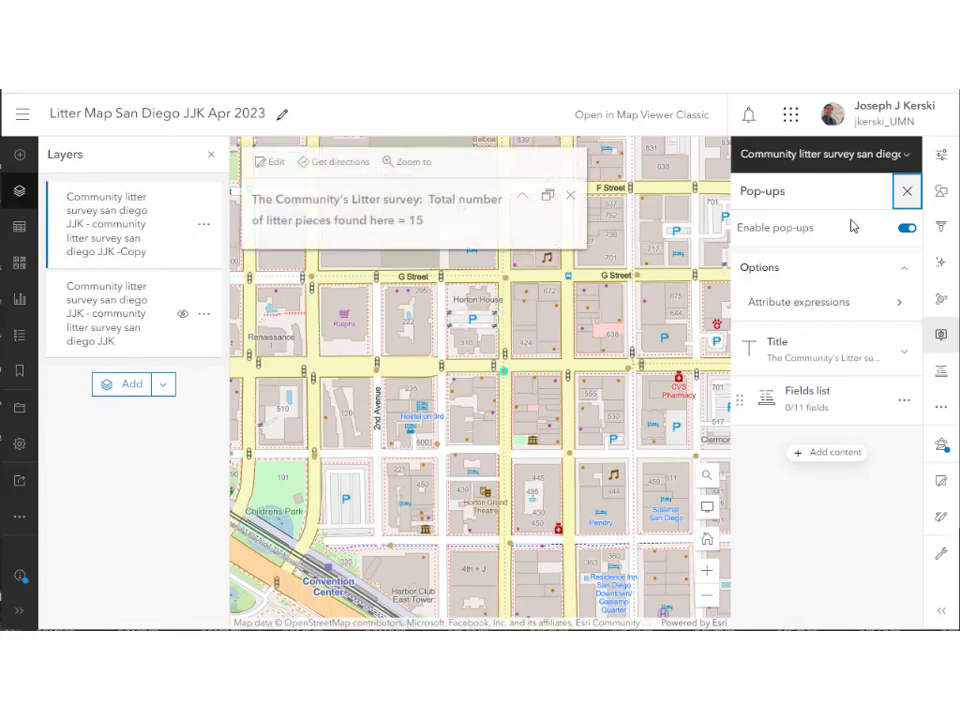
left_click(907, 190)
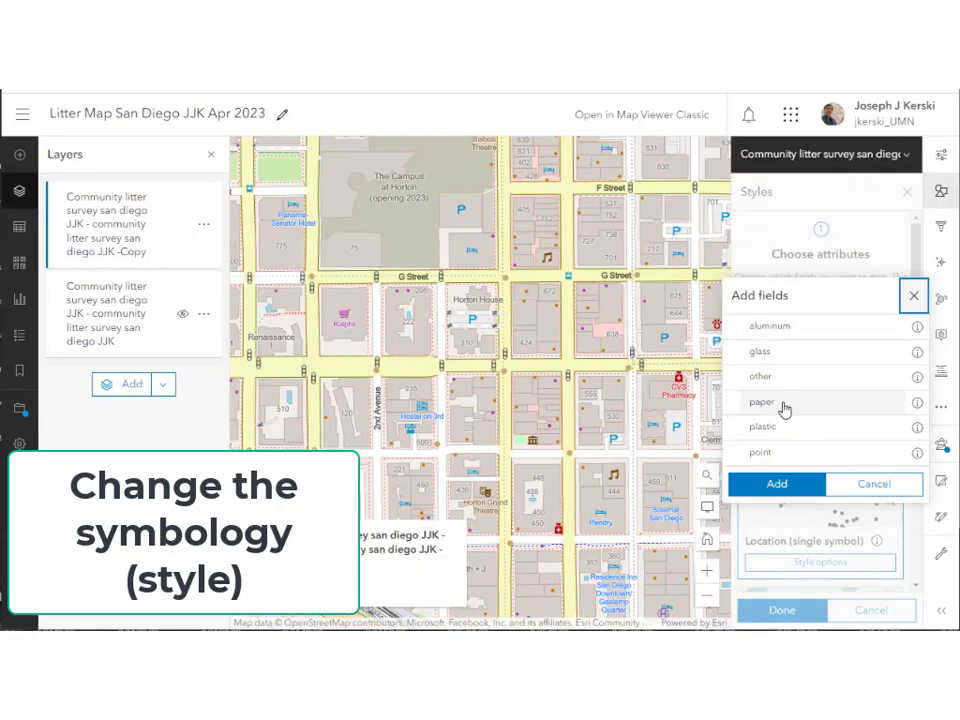
left_click(784, 403)
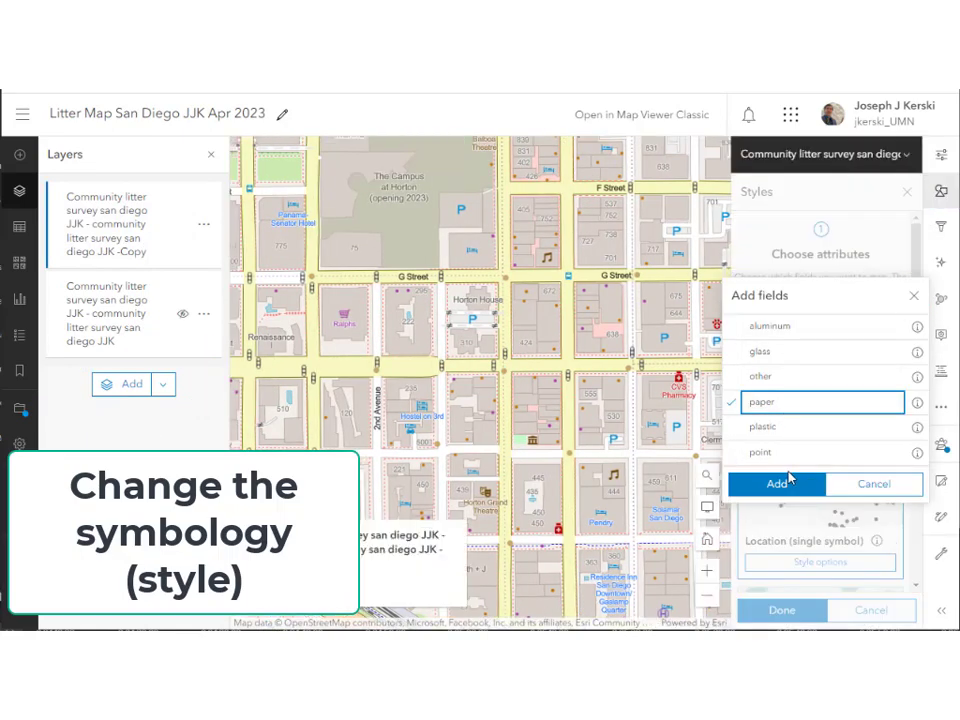
left_click(786, 483)
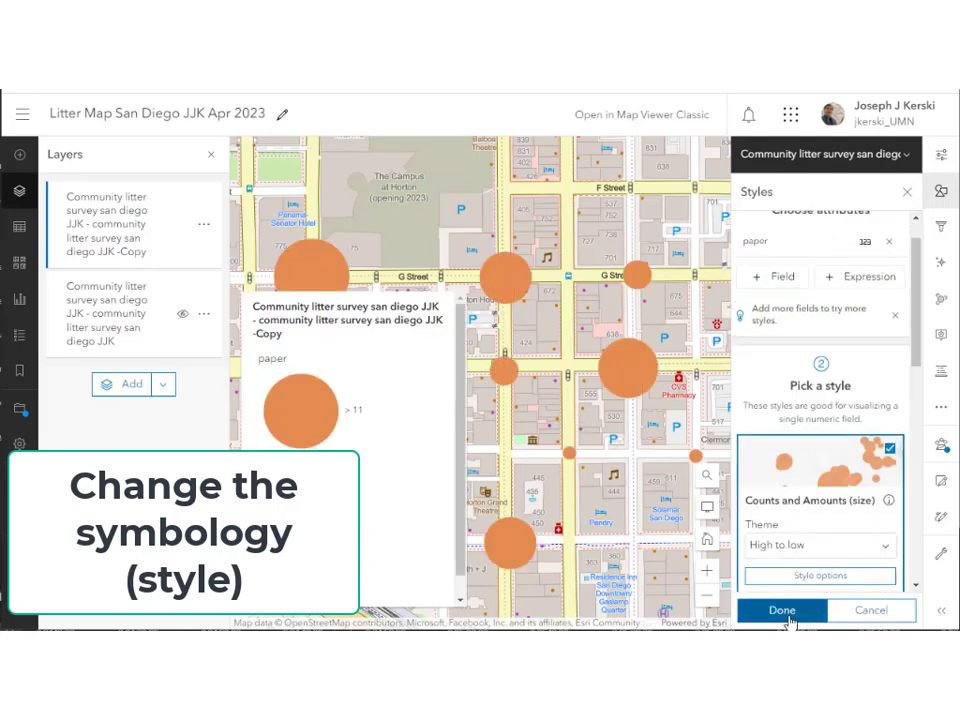
left_click(778, 610)
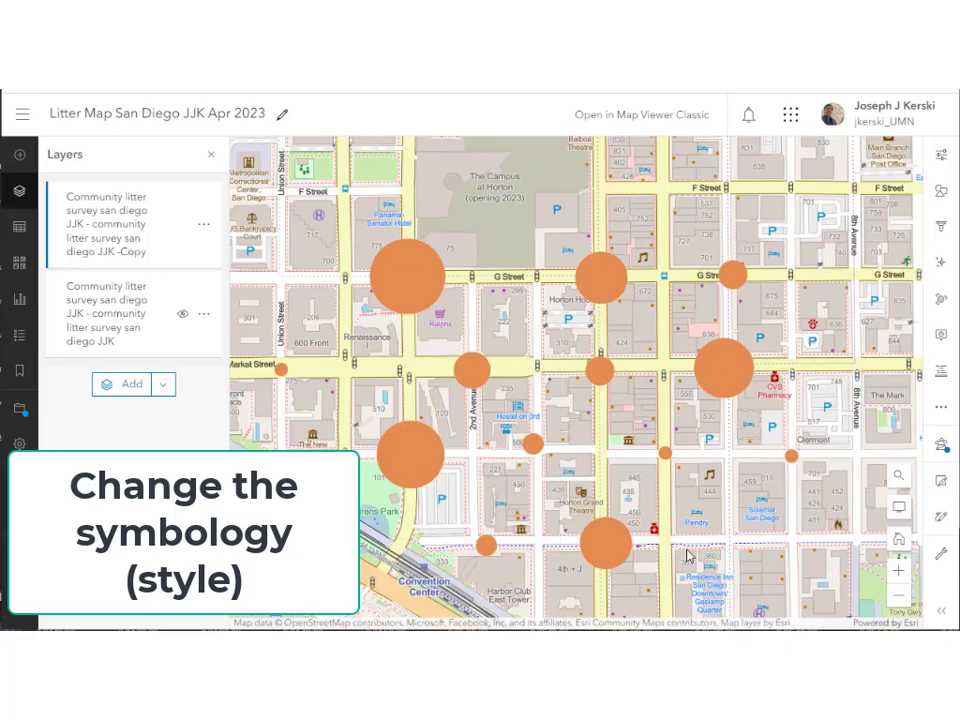
left_click(19, 335)
left_click_drag(523, 410, 552, 356)
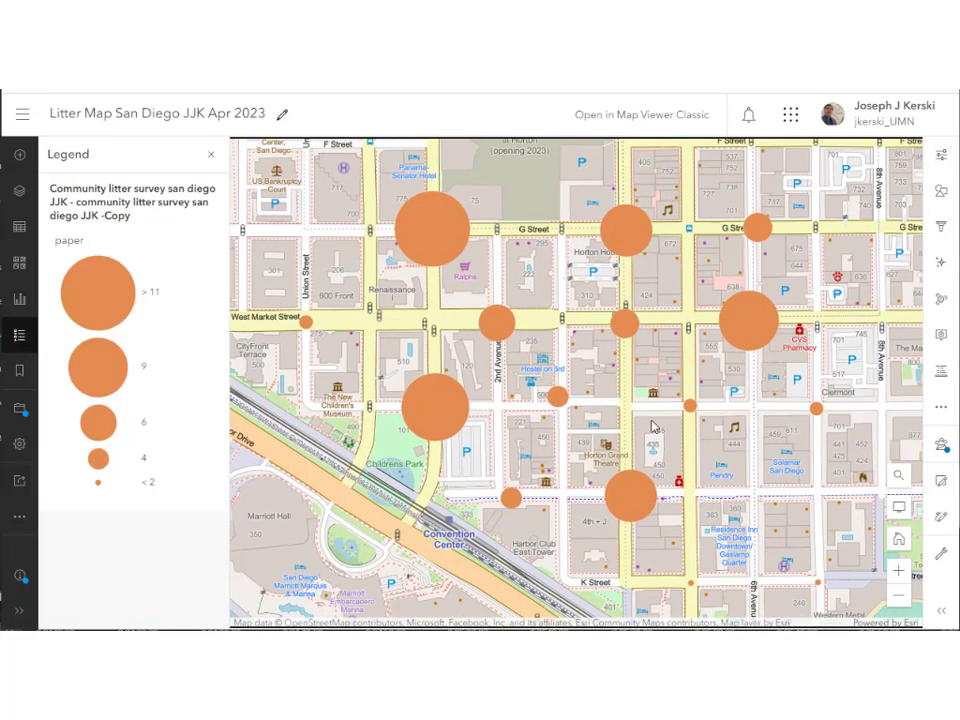
left_click(741, 325)
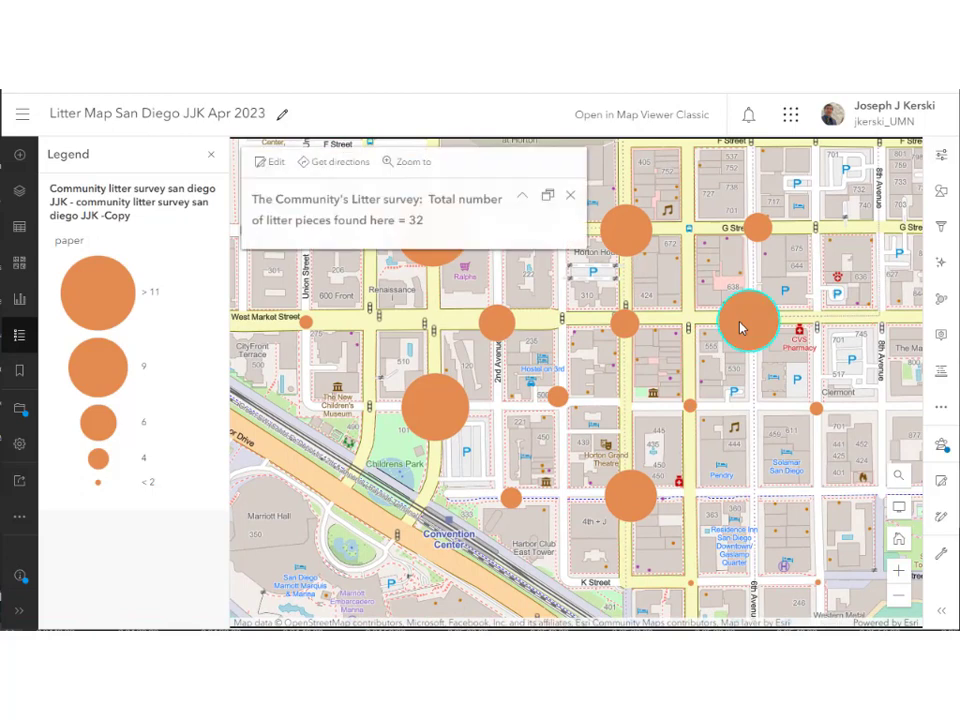
left_click(621, 234)
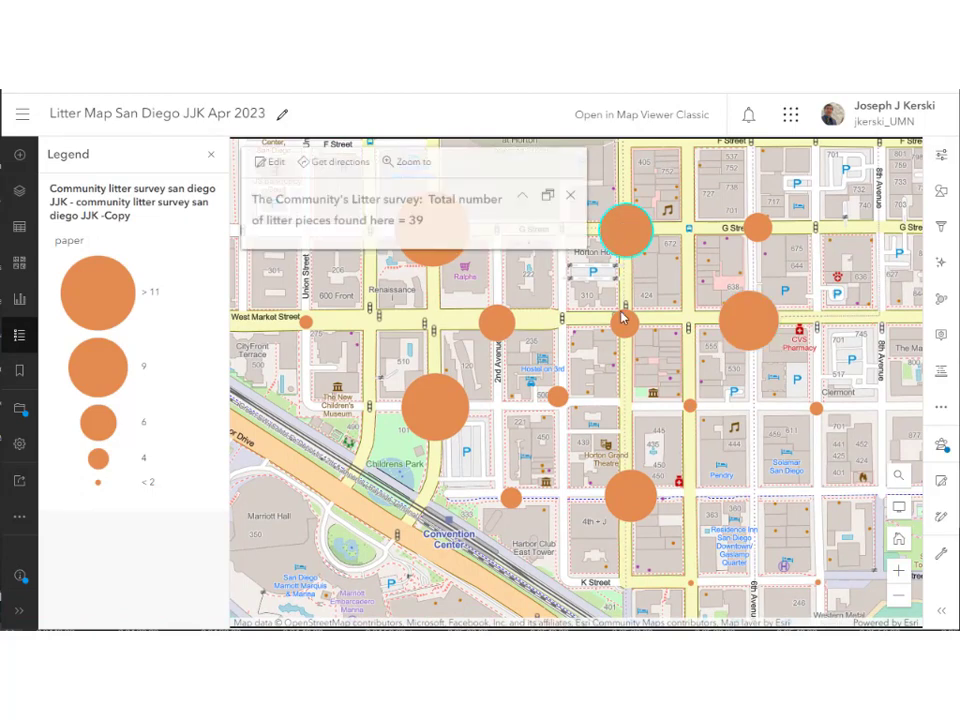
left_click(570, 197)
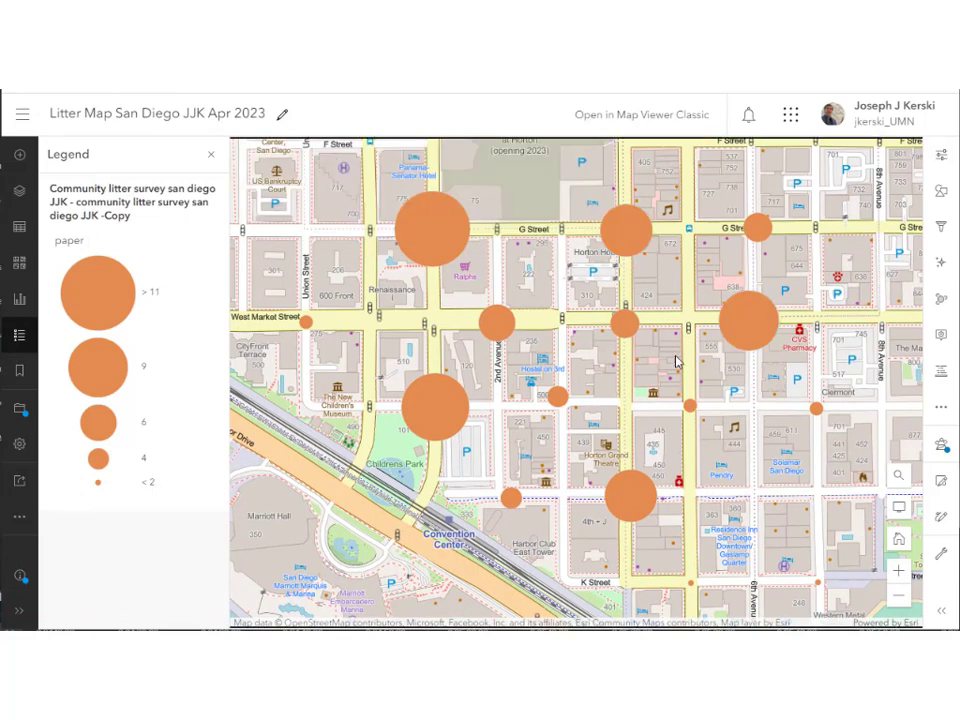
Add the aluminum, glass, other and plastic fields as style attributes for the litter layer.
left_click(941, 194)
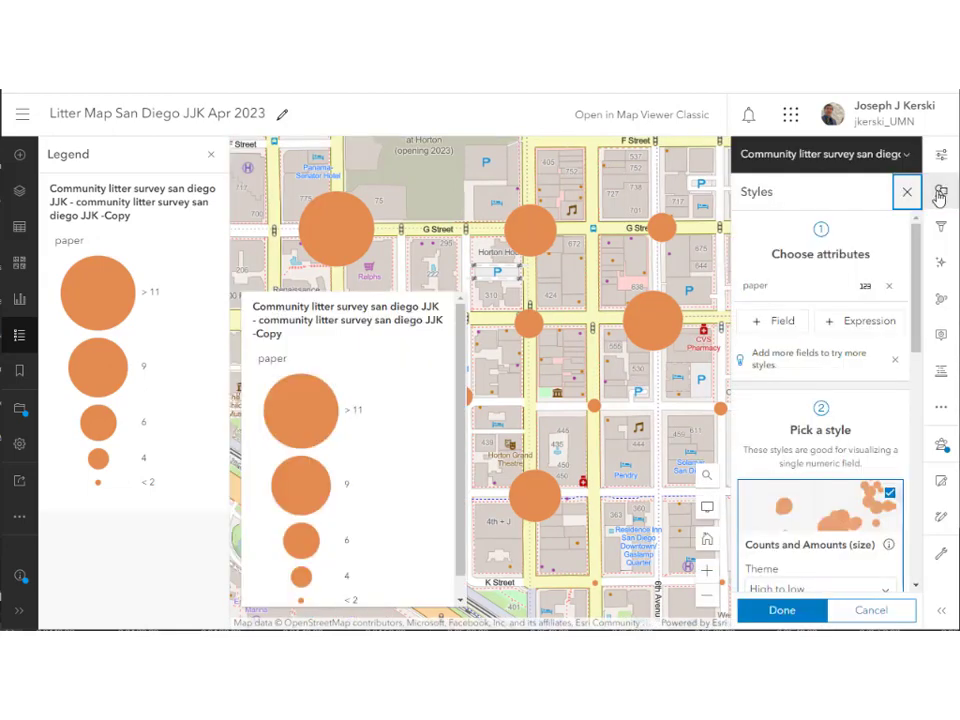
left_click(783, 322)
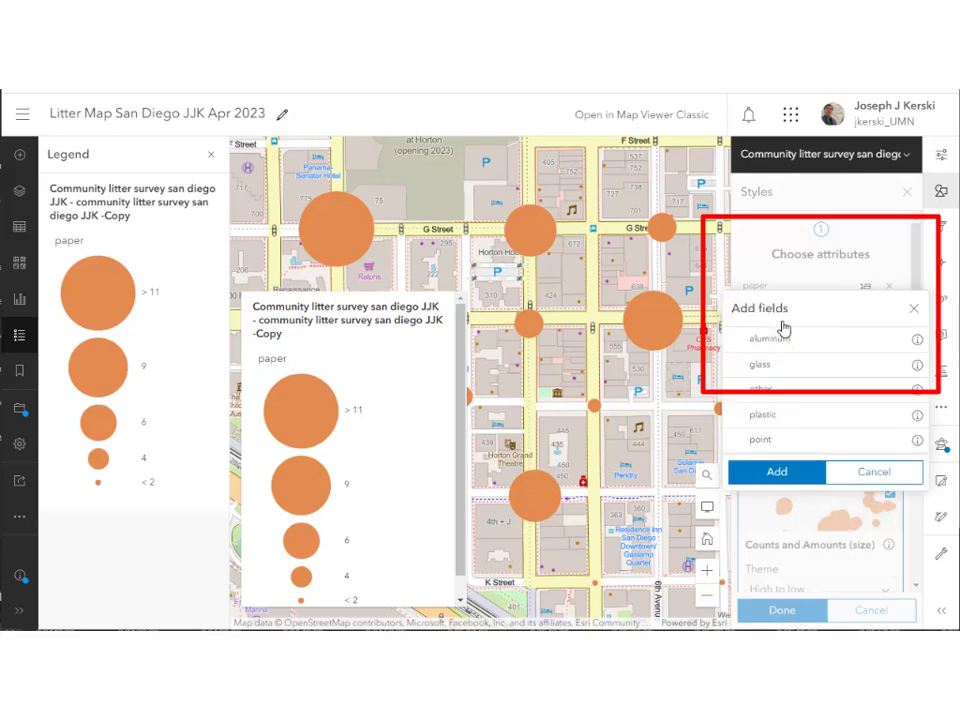
left_click(784, 338)
left_click(784, 364)
left_click(790, 389)
left_click(797, 423)
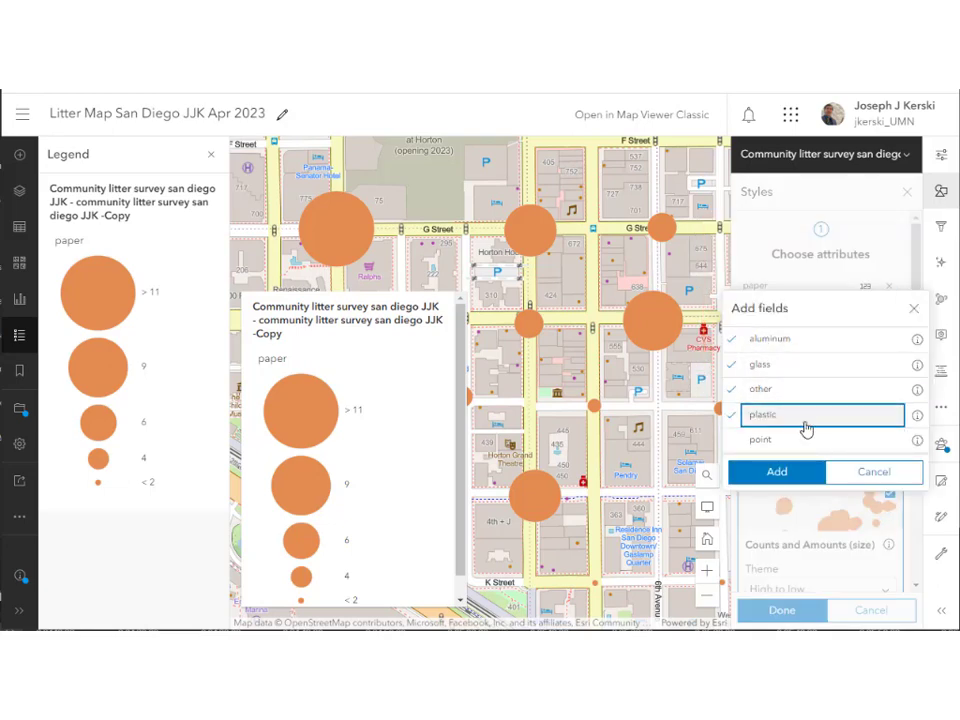
left_click(794, 471)
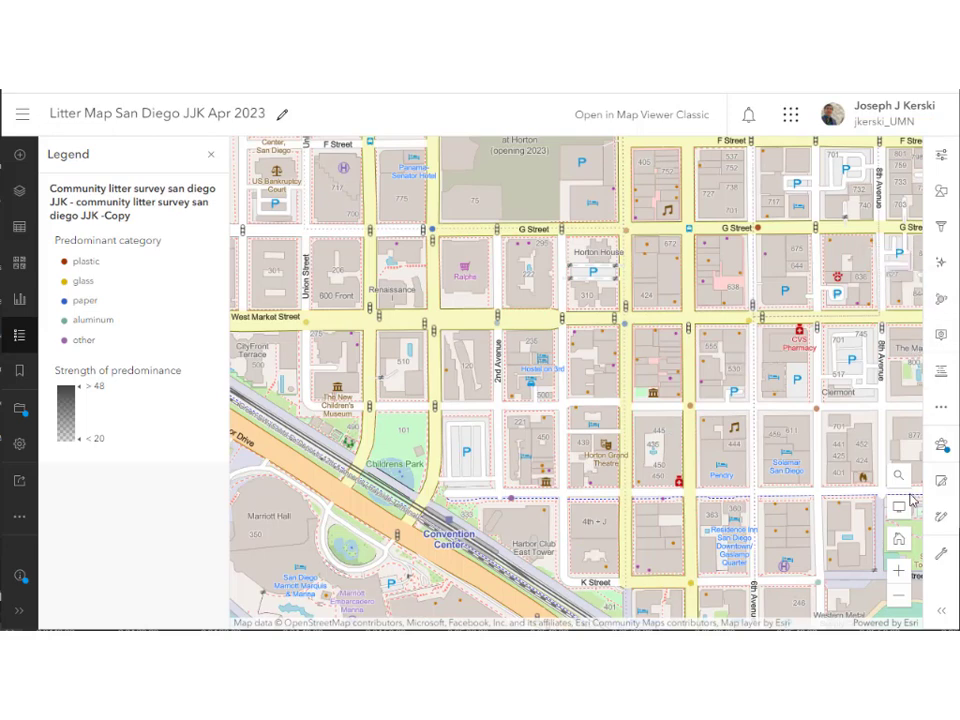
Raise the predominant-category symbol size to 18 px and apply the style.
left_click(939, 194)
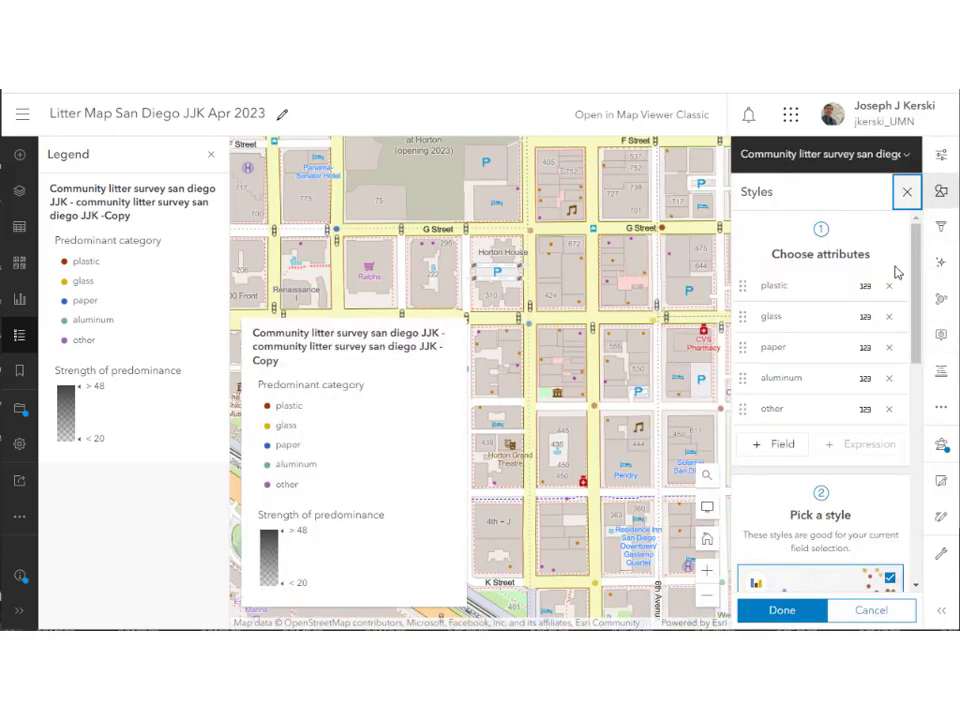
scroll(800, 597, "down", 3)
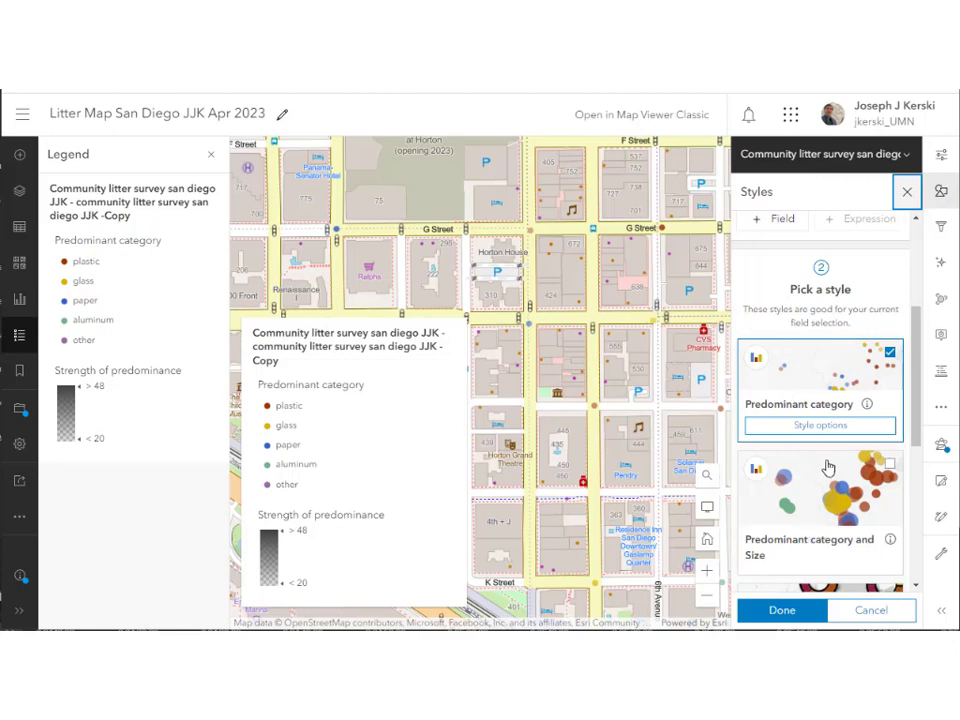
left_click(820, 424)
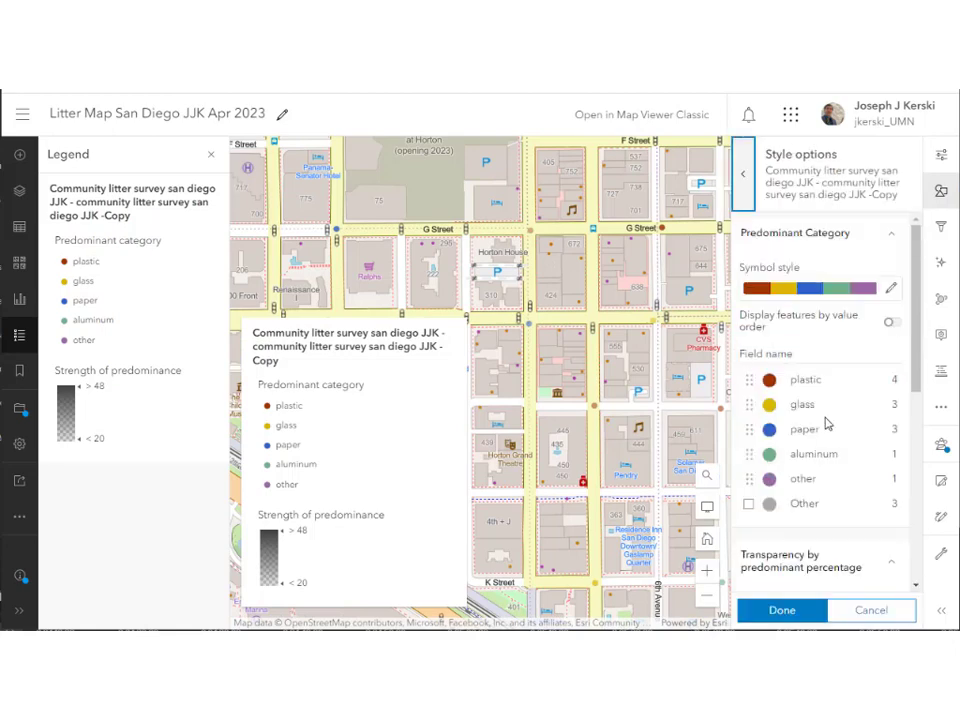
left_click(891, 289)
left_click(697, 317)
left_click(697, 317)
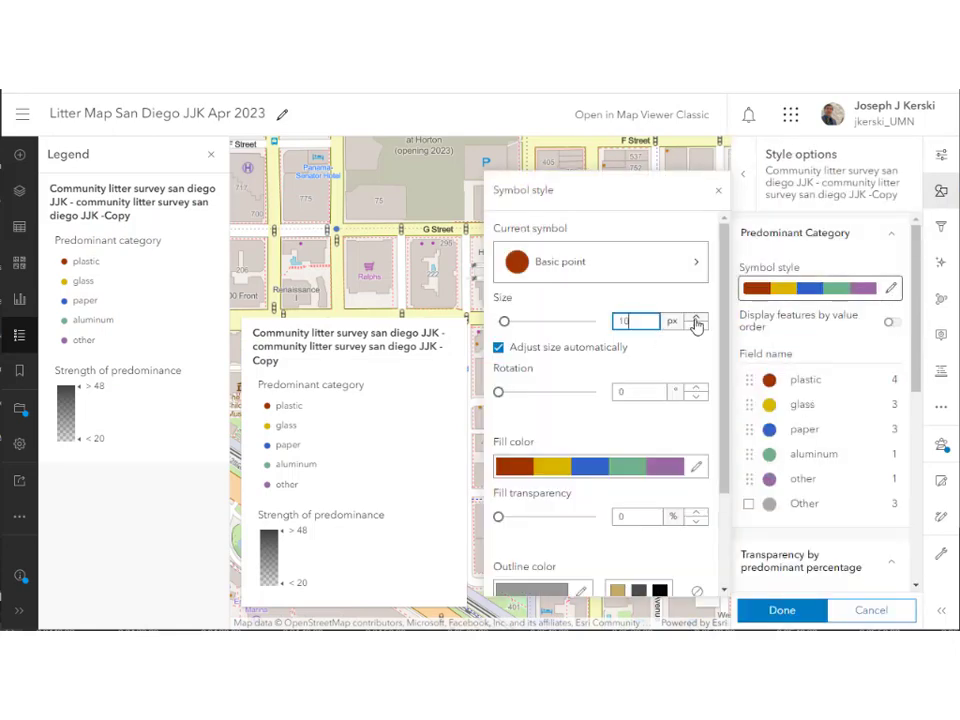
left_click(697, 317)
left_click(697, 317)
left_click(697, 317)
left_click(697, 317)
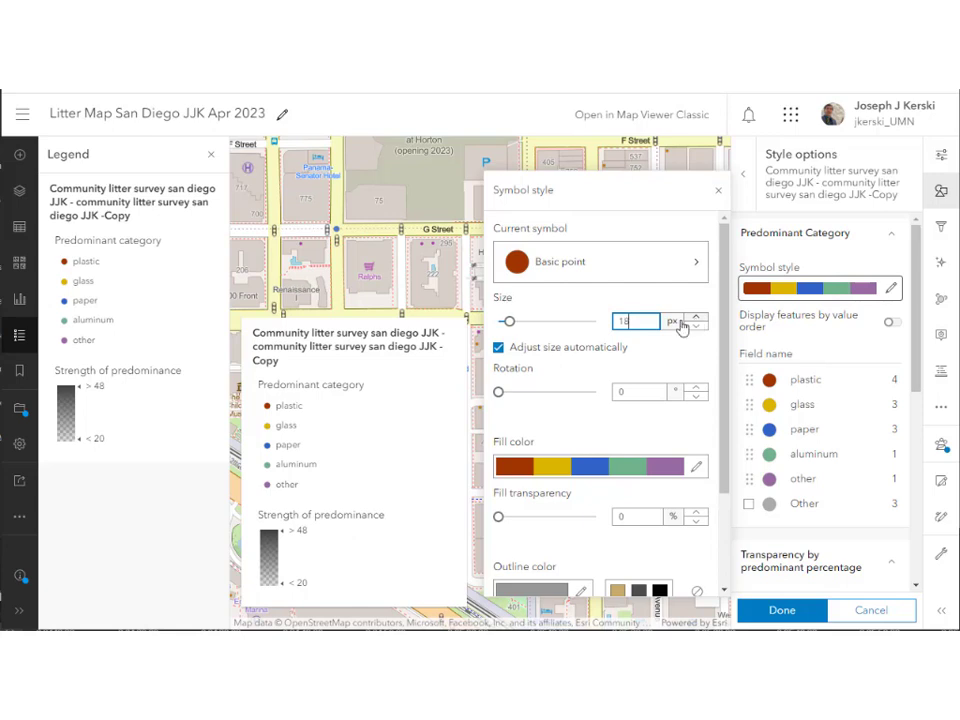
double_click(628, 320)
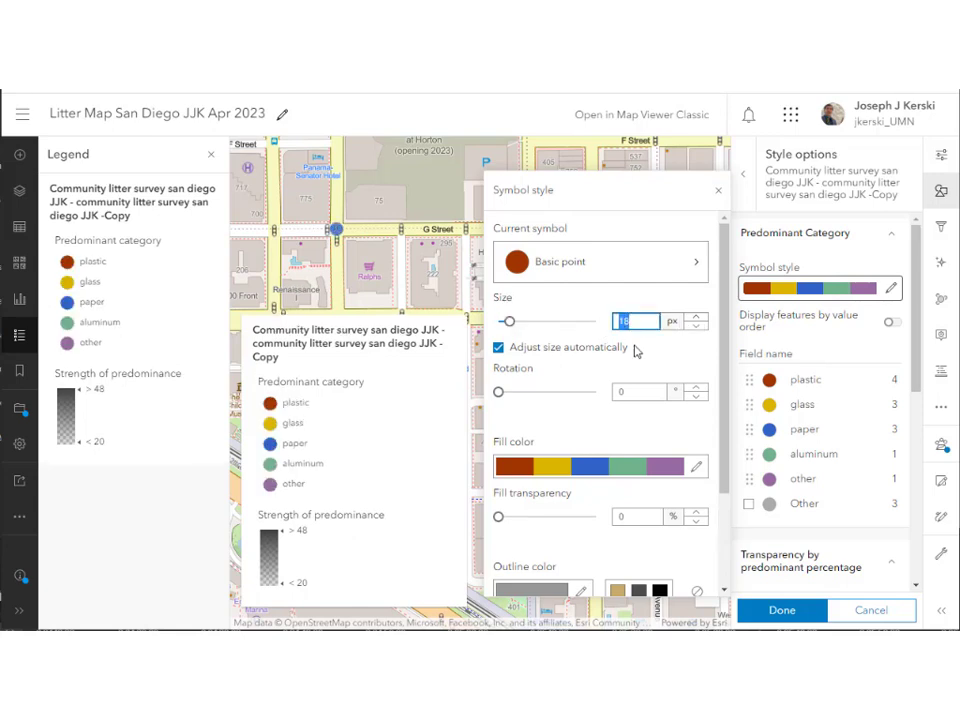
left_click(778, 612)
left_click(768, 610)
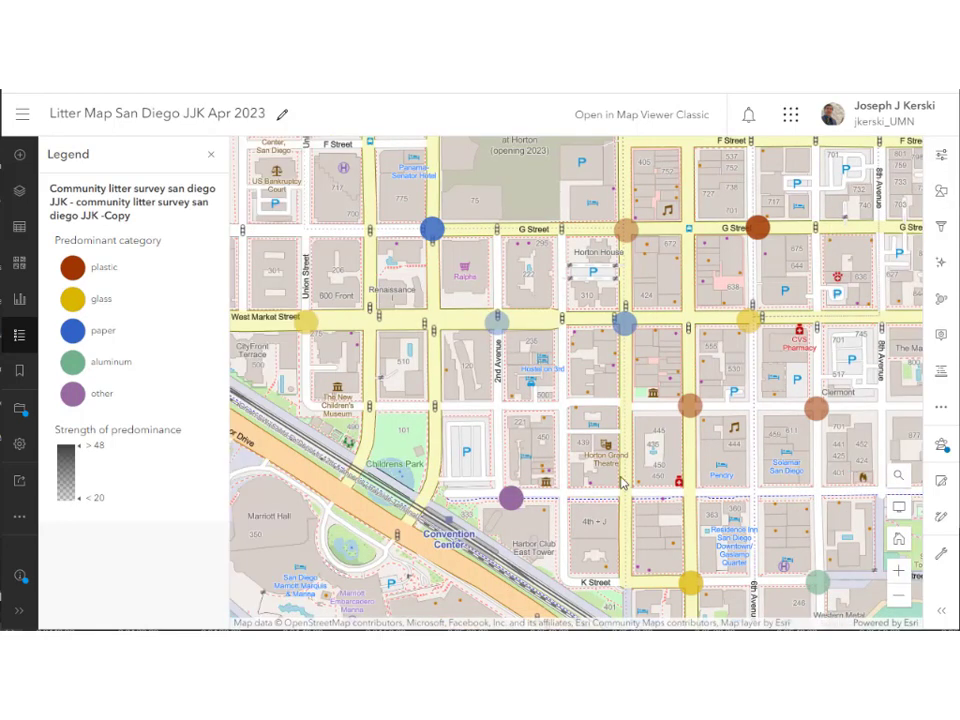
Check the litter total at the yellow glass point.
left_click_drag(604, 448, 619, 407)
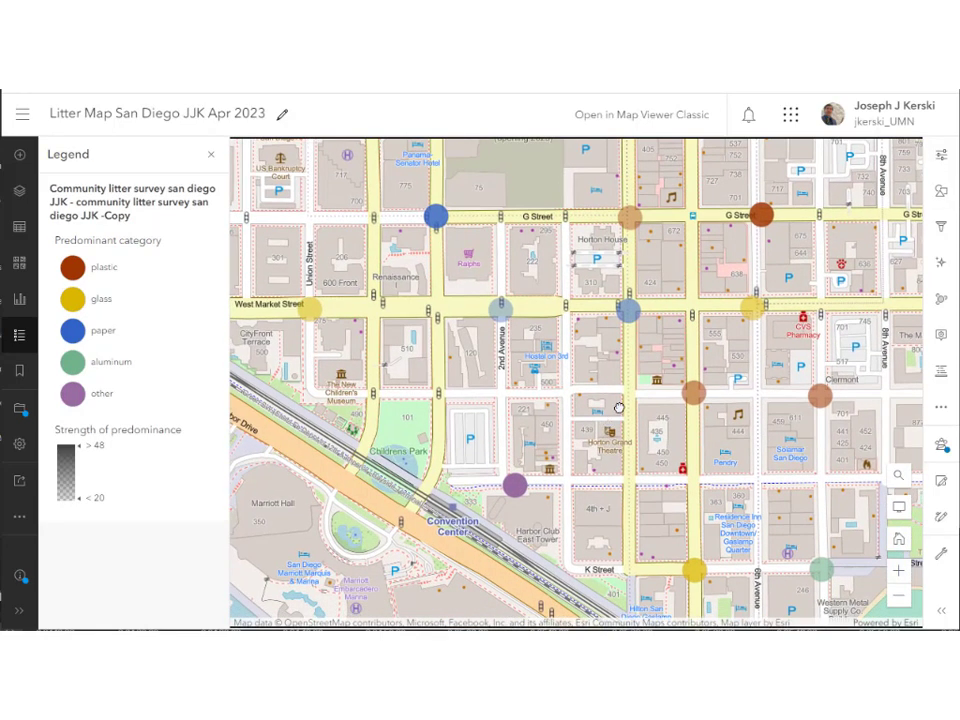
left_click(751, 311)
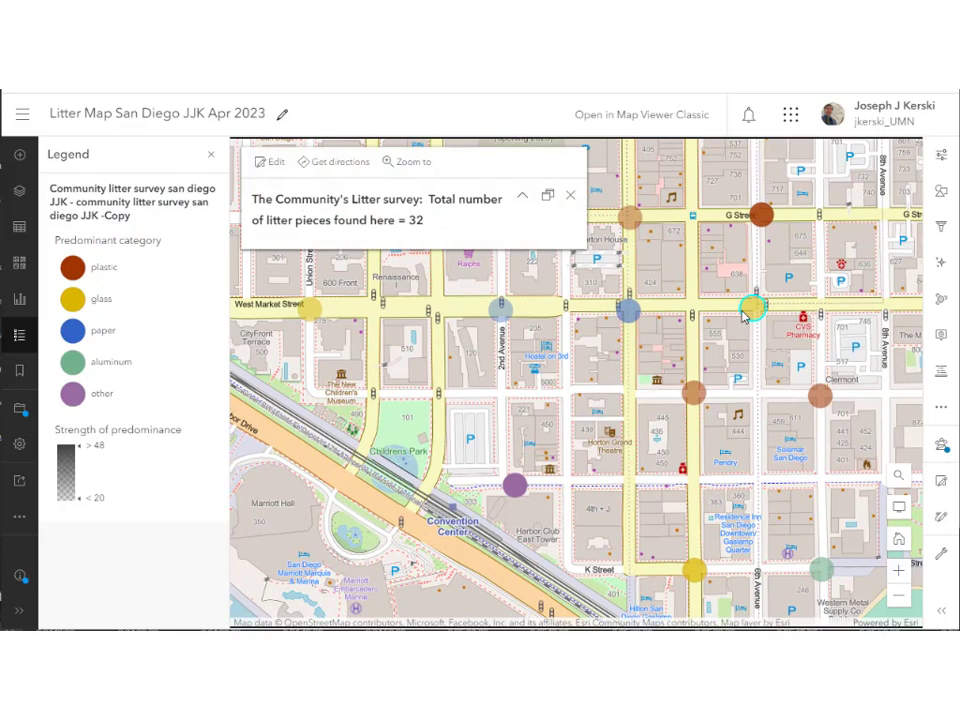
left_click(571, 196)
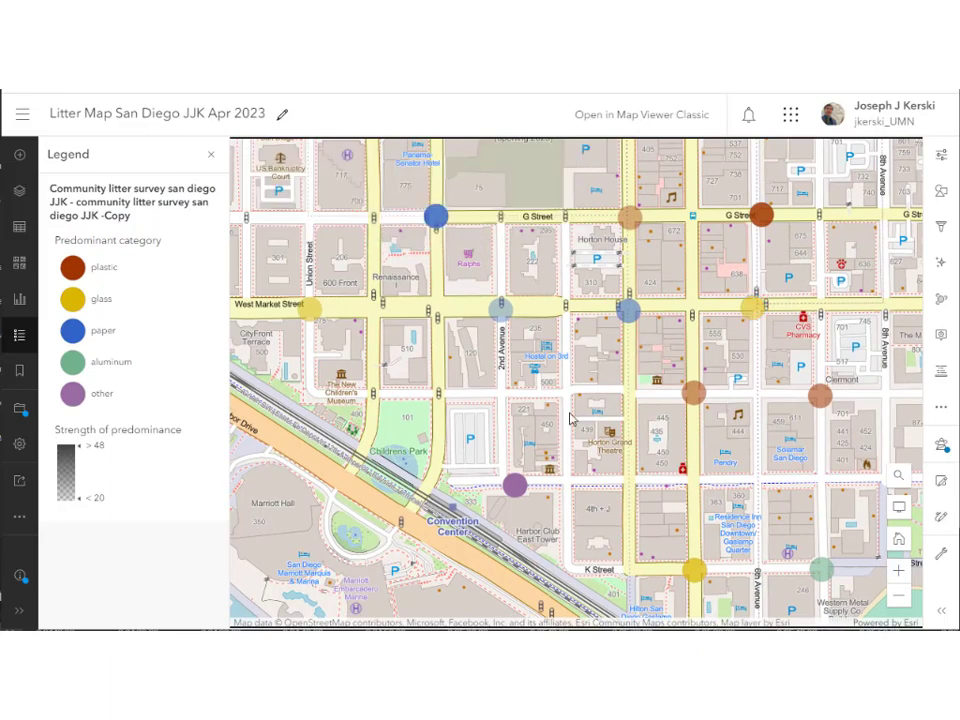
scroll(571, 418, "down", 2)
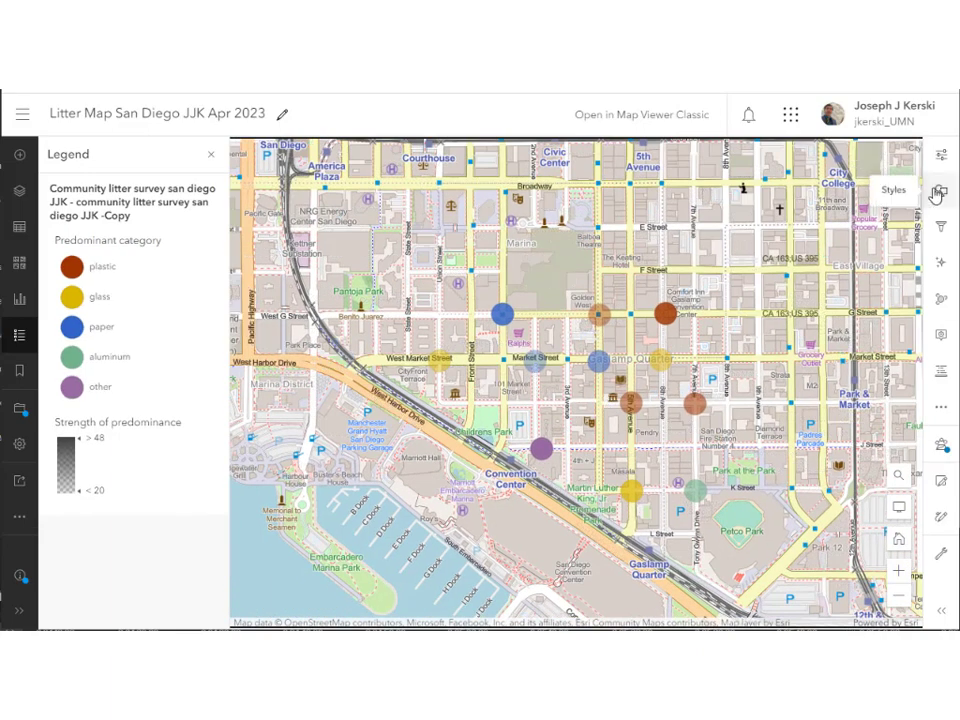
Review the category symbol settings, then switch the layer to Charts and Size styling.
left_click(939, 191)
scroll(828, 576, "down", 3)
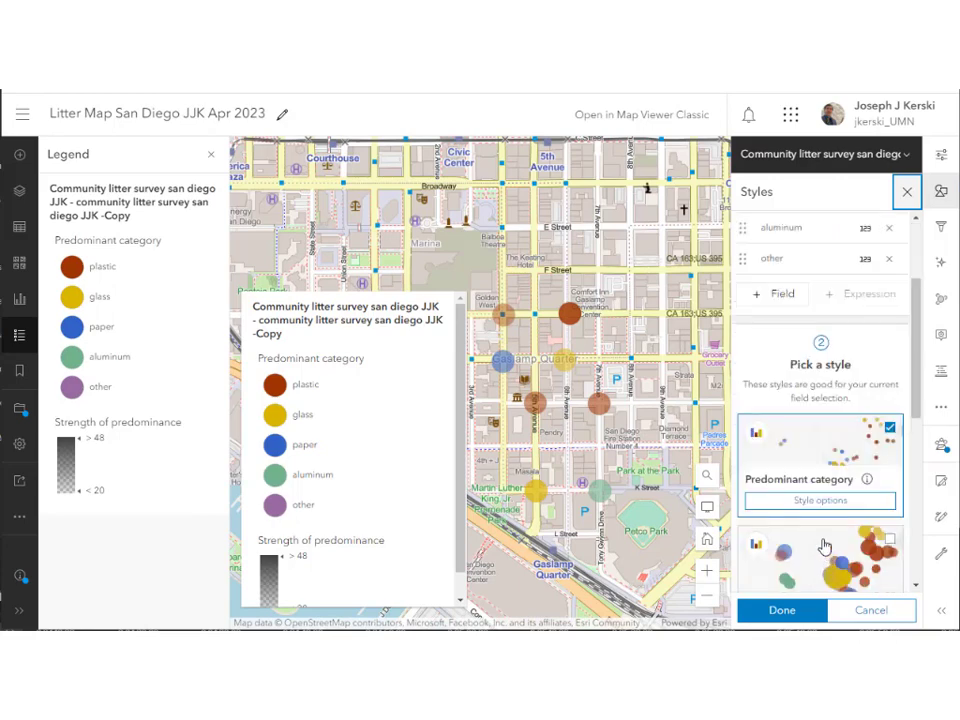
left_click(827, 508)
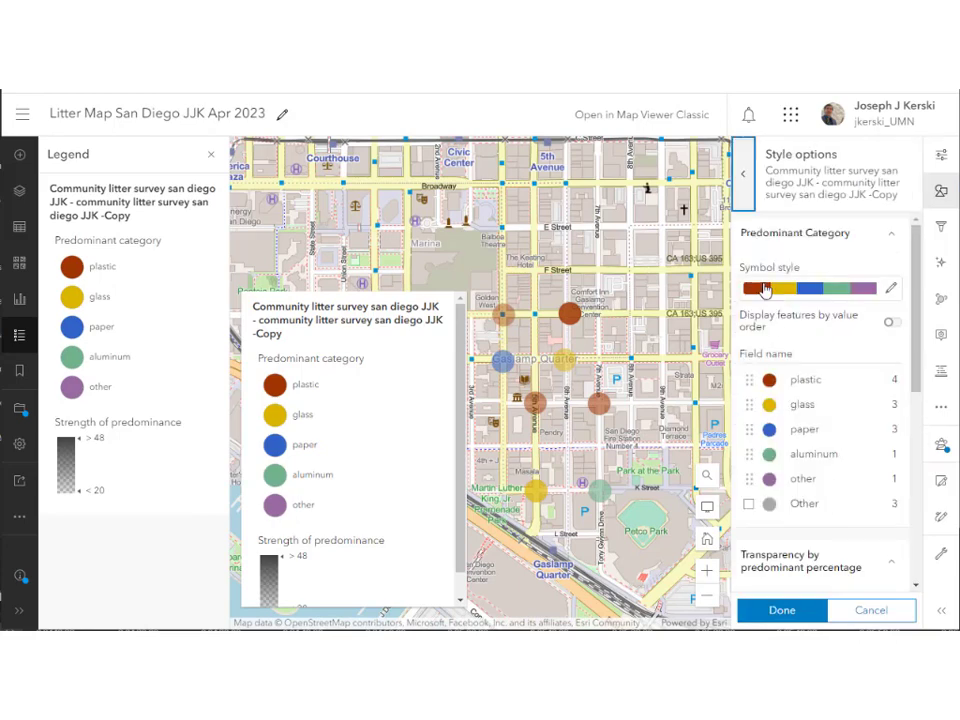
left_click(889, 290)
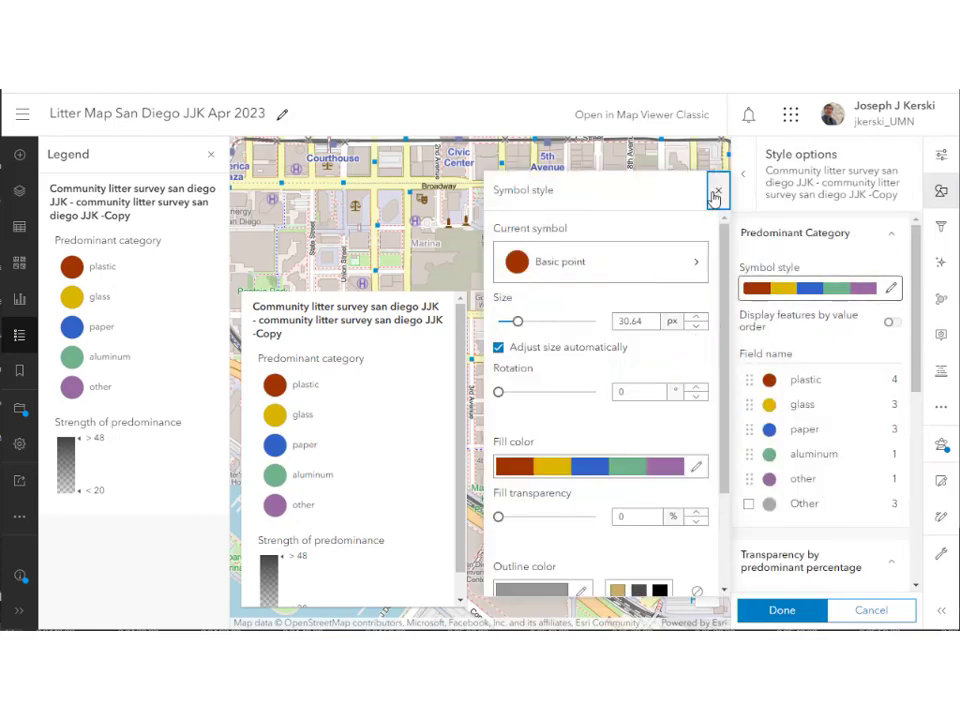
left_click(718, 190)
left_click(800, 612)
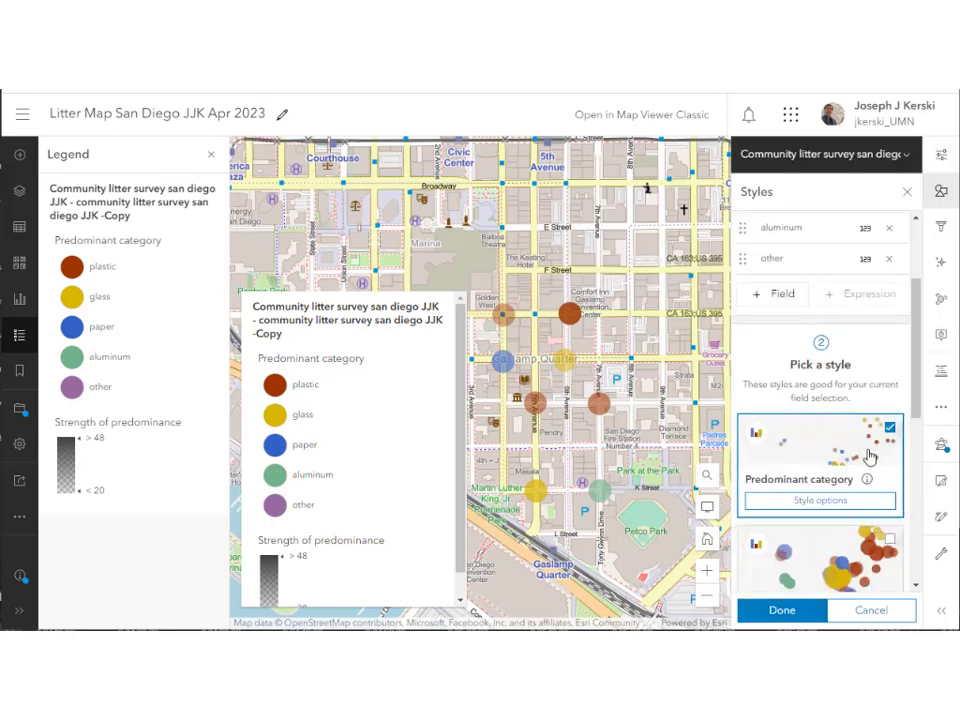
scroll(860, 475, "down", 3)
left_click(829, 545)
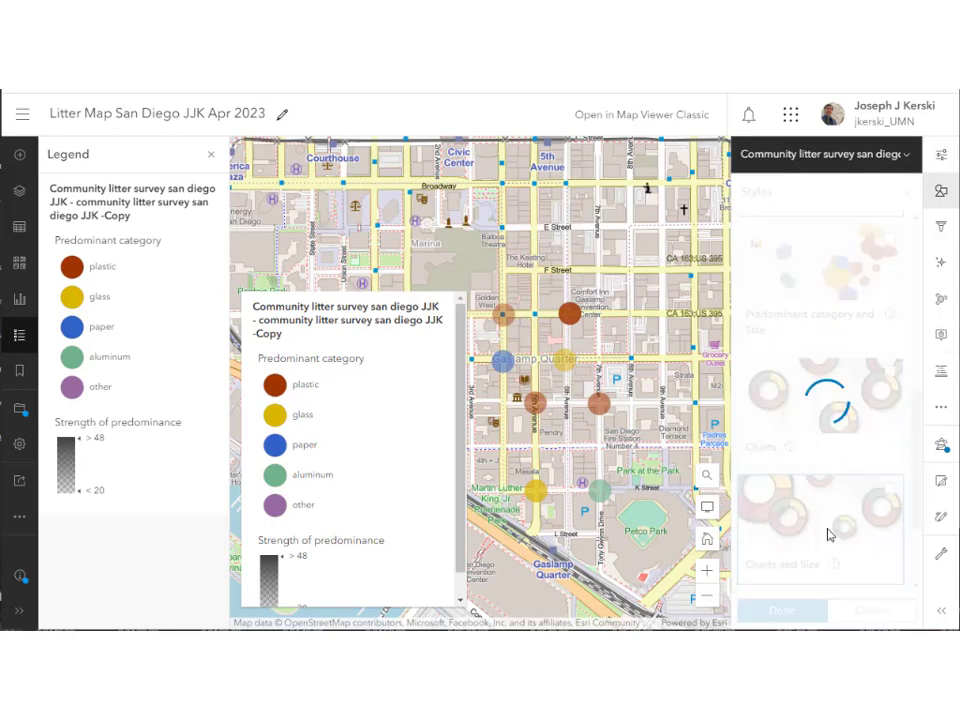
Set the chart outline colour to black (000000).
left_click_drag(594, 403, 640, 318)
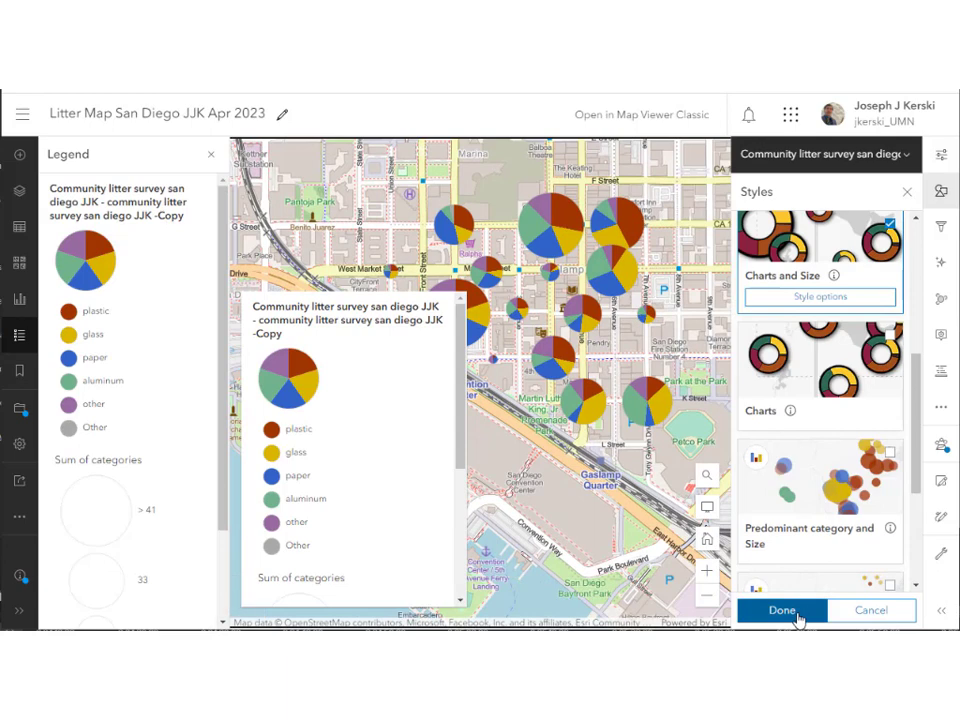
left_click(818, 297)
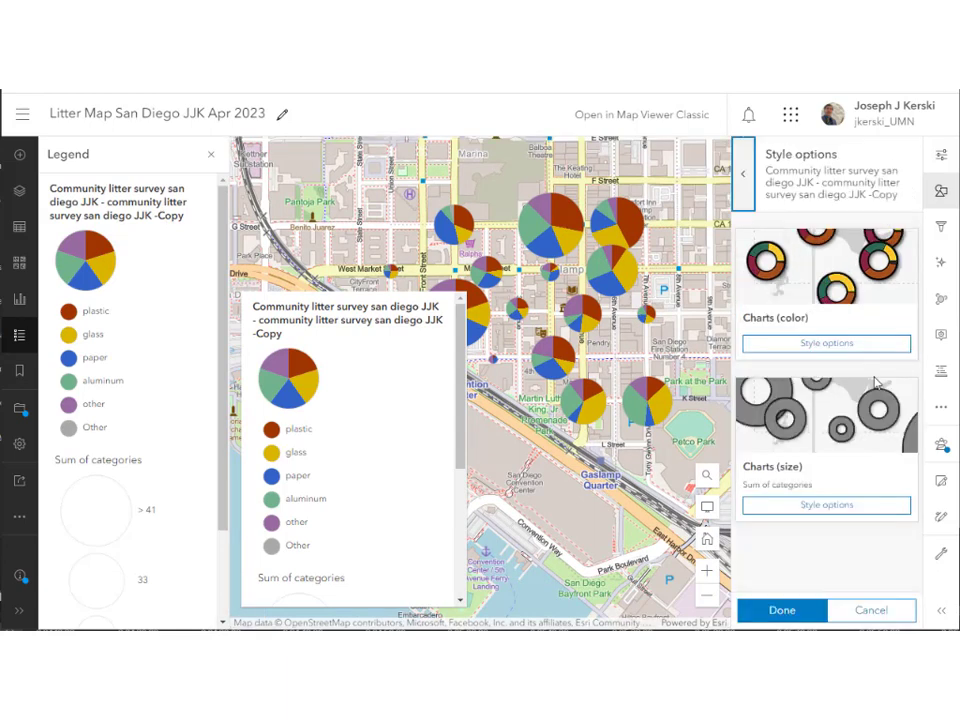
left_click(845, 343)
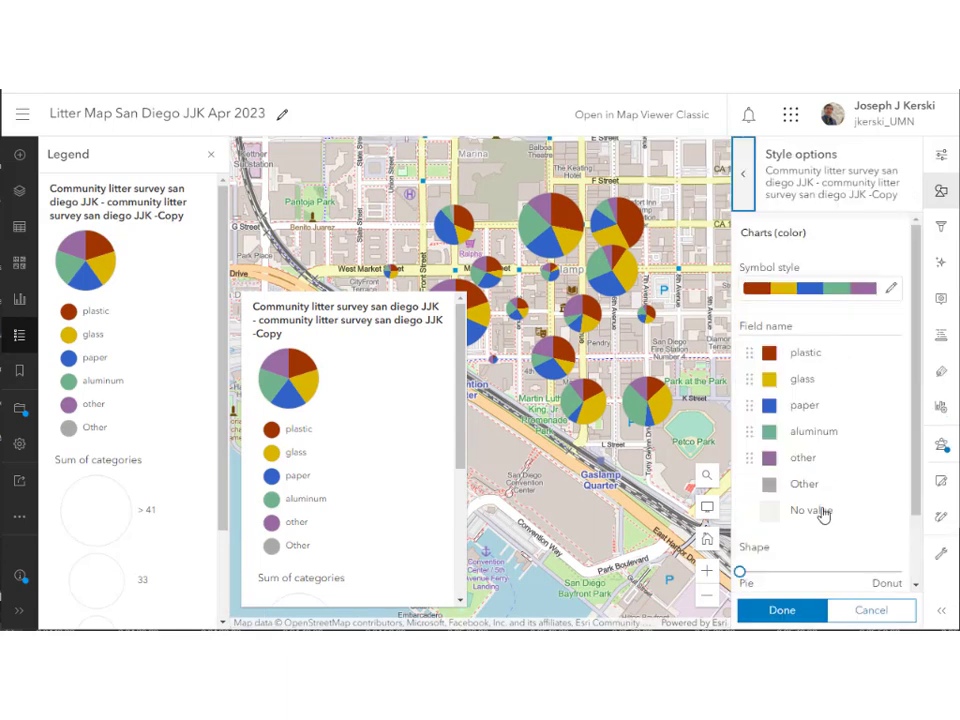
left_click(890, 289)
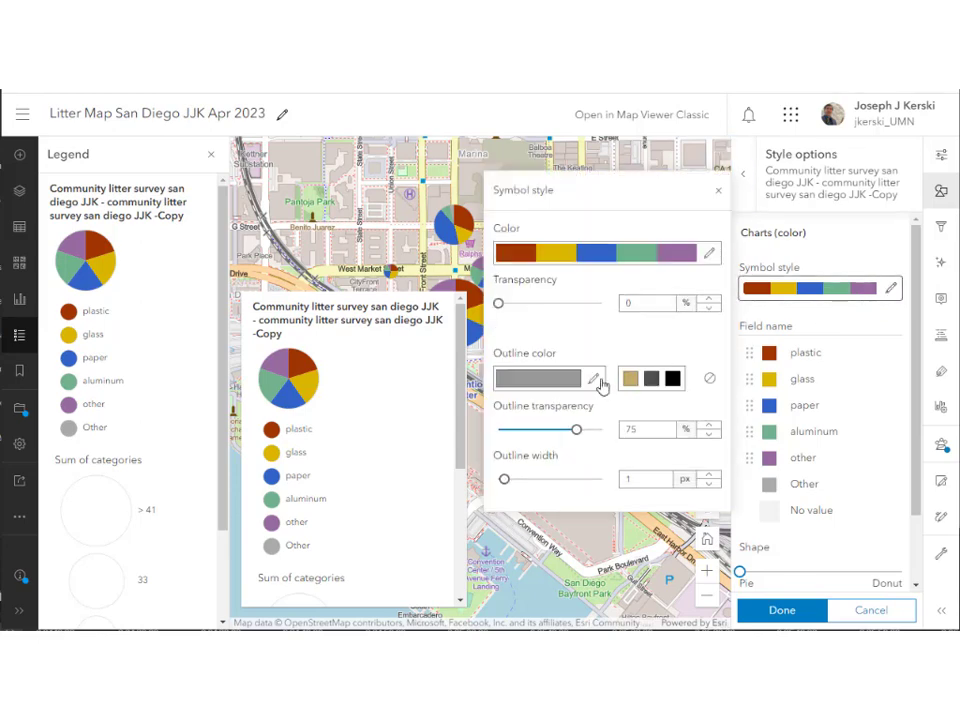
left_click(563, 386)
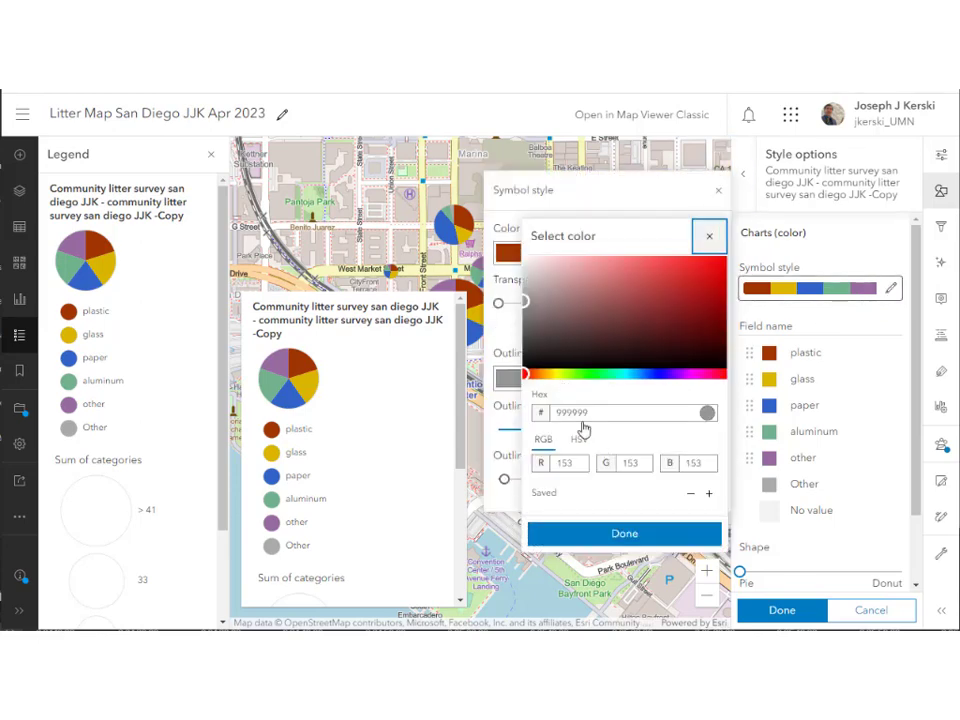
double_click(580, 418)
type("000")
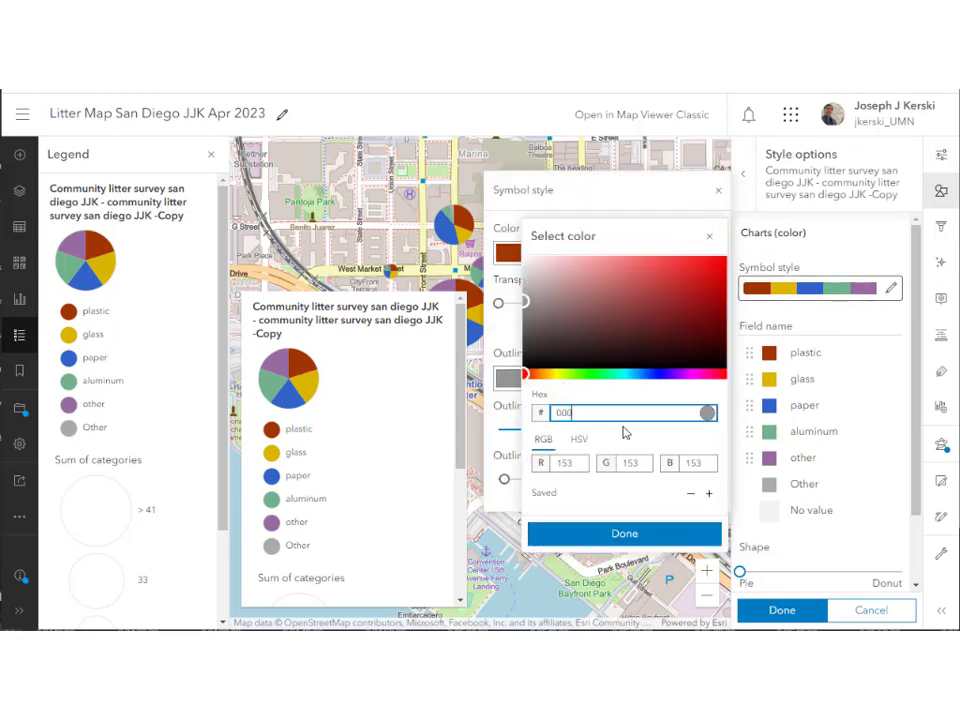
type("000")
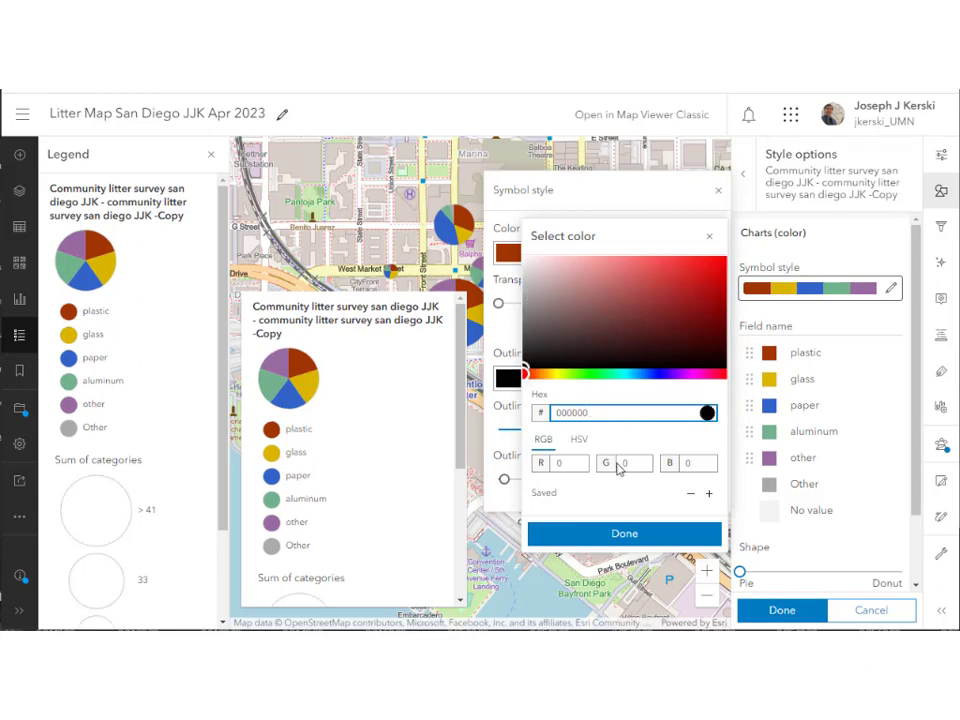
left_click(624, 534)
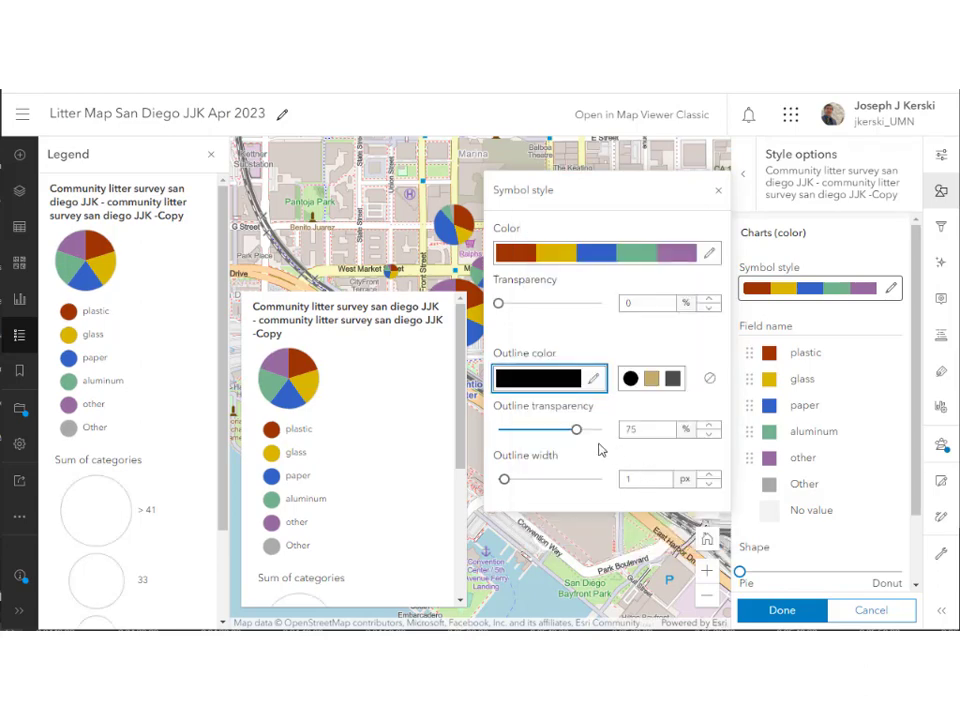
Set the chart outline to 40% transparency and 2 px width, then apply the style.
left_click_drag(578, 435, 540, 439)
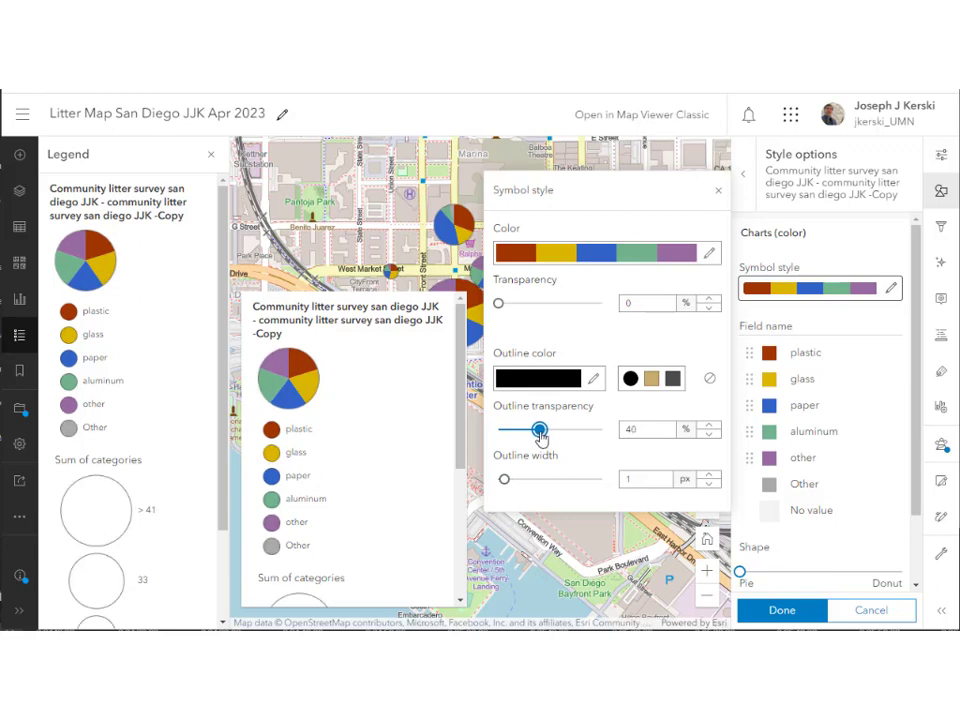
left_click(708, 476)
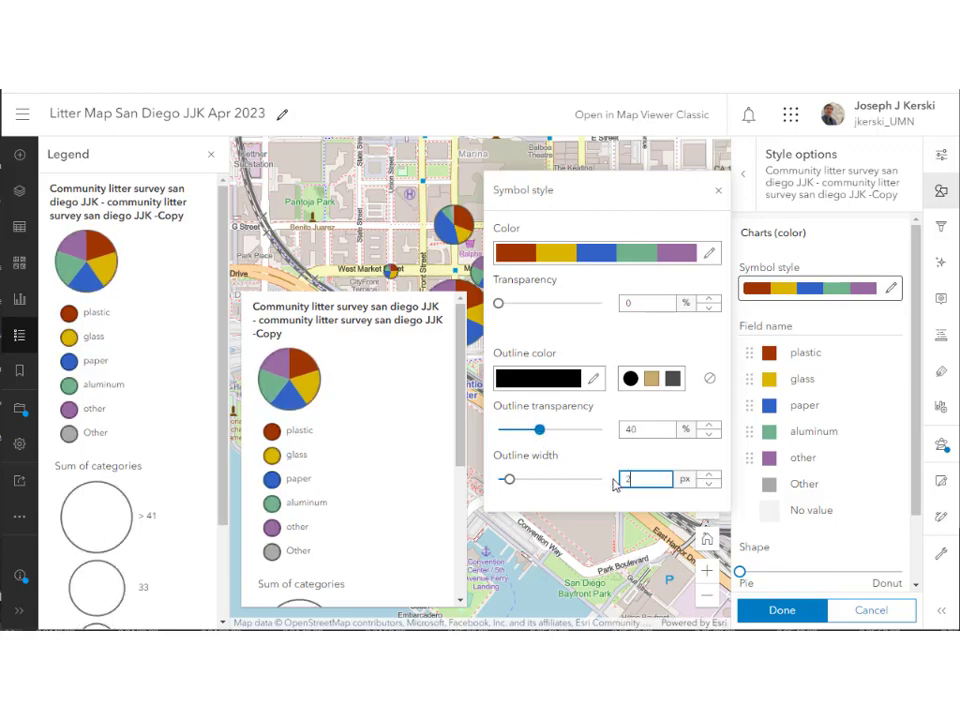
left_click(780, 612)
left_click(780, 612)
left_click(780, 612)
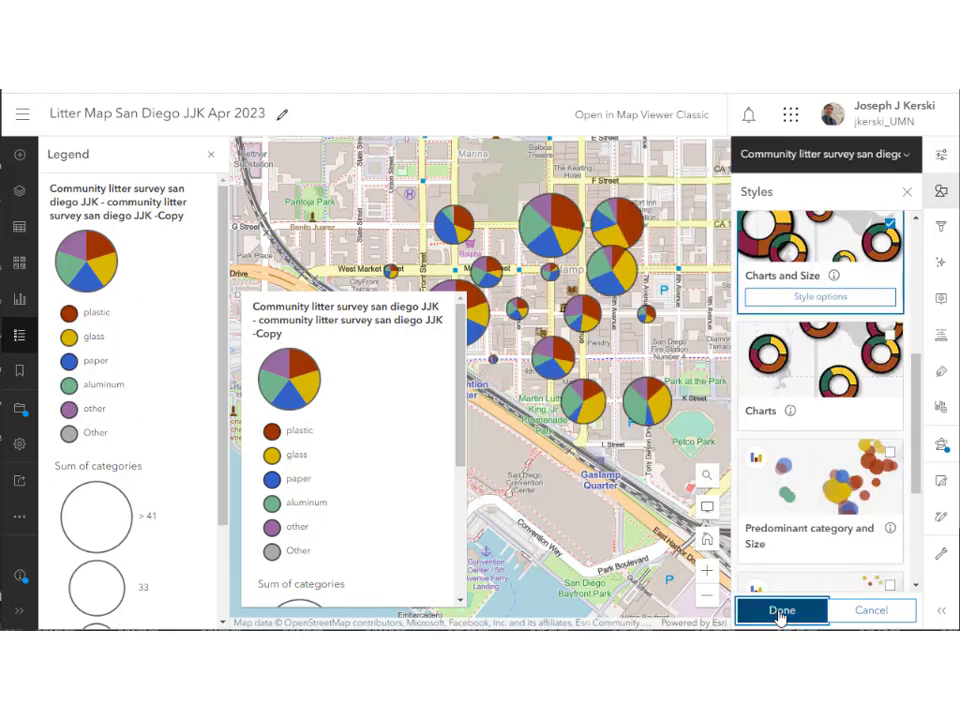
left_click_drag(641, 442, 580, 496)
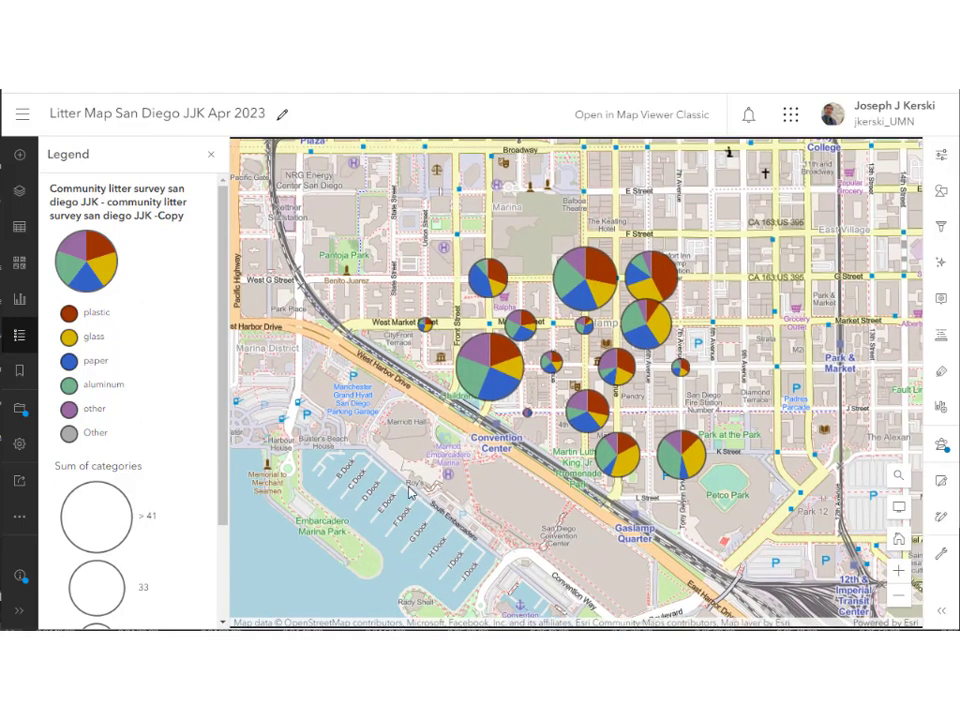
Change the Charts and Size chart shape from pie to donut and apply the style.
scroll(622, 468, "up", 3)
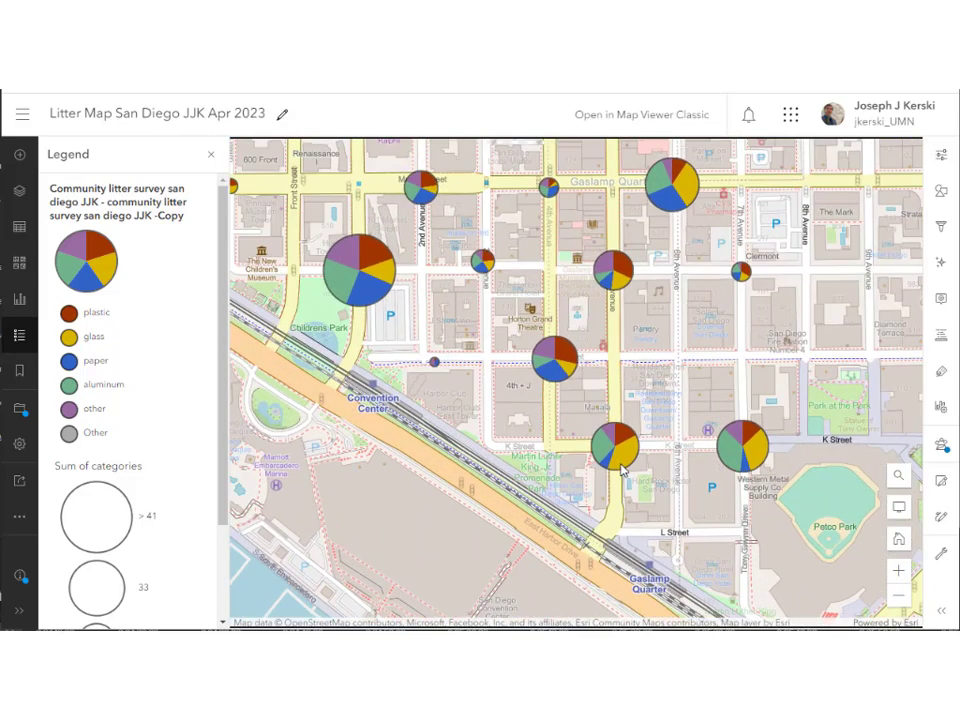
scroll(624, 466, "down", 2)
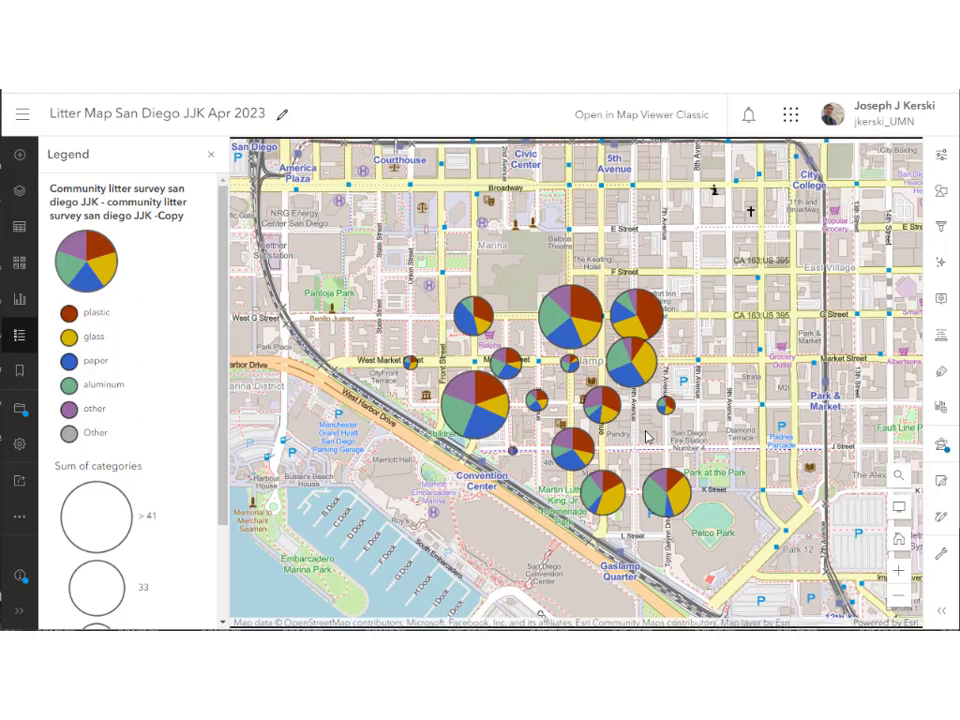
left_click(941, 193)
scroll(843, 505, "down", 6)
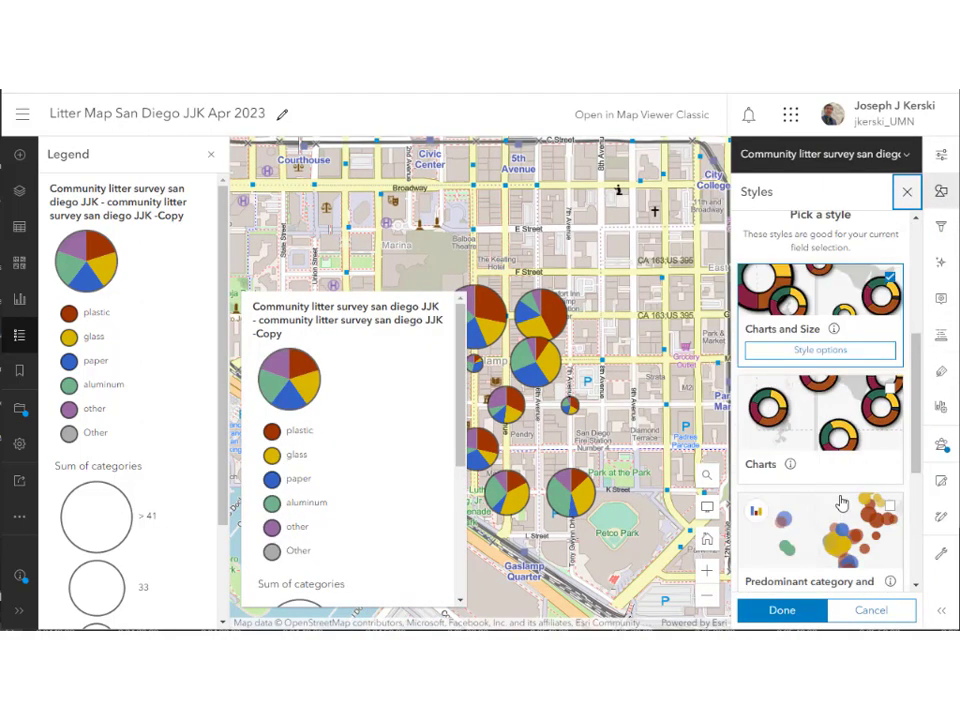
scroll(841, 498, "up", 2)
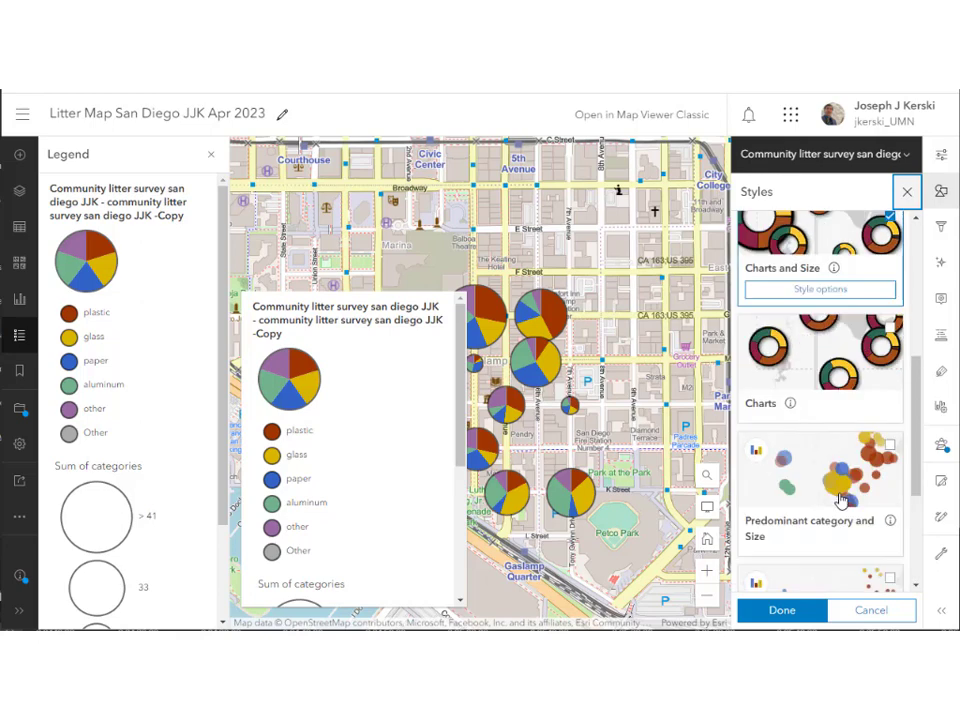
left_click(816, 292)
left_click(806, 342)
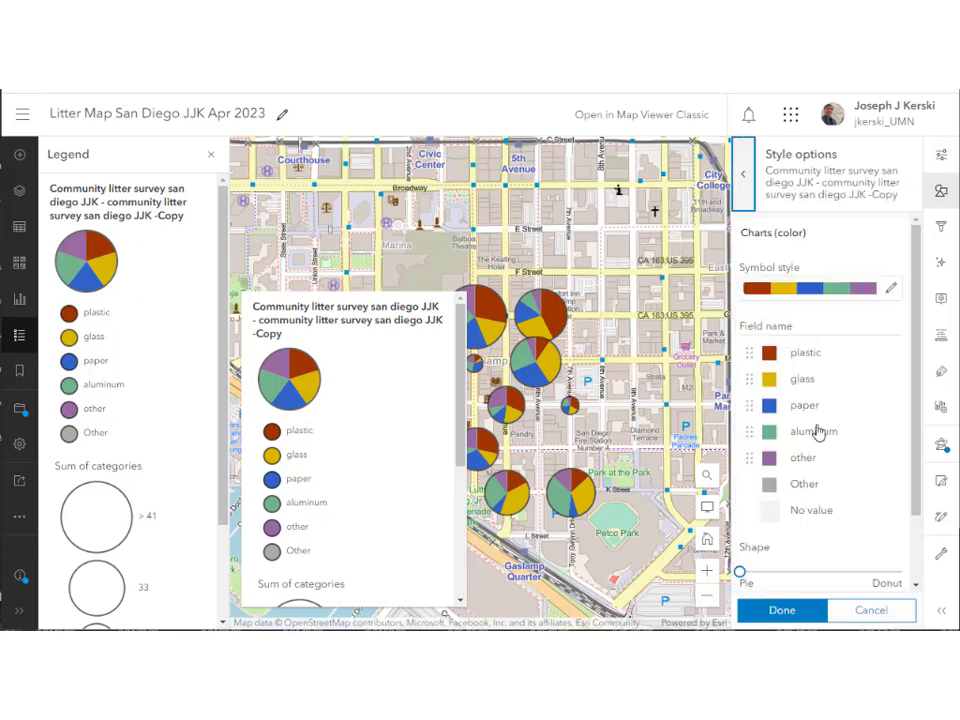
scroll(816, 435, "down", 3)
left_click_drag(750, 492, 848, 488)
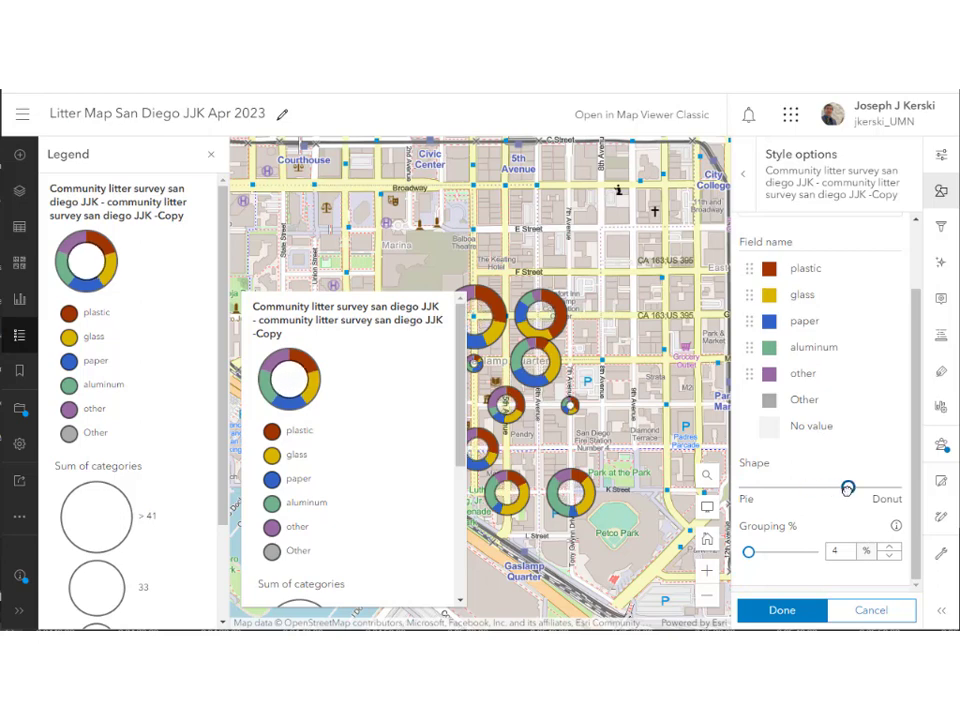
left_click(809, 612)
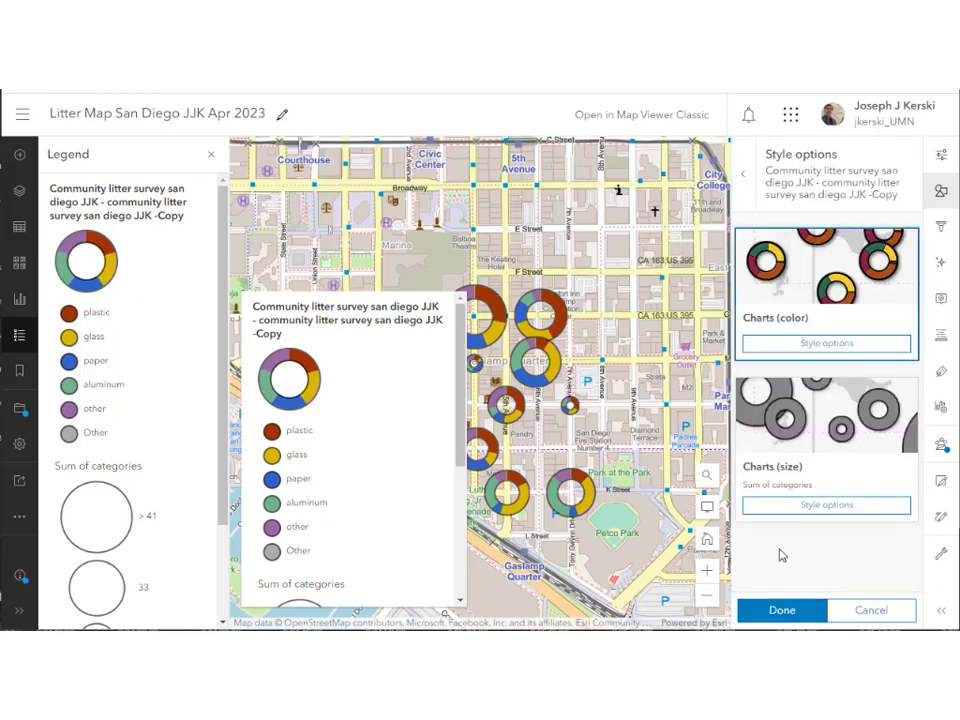
left_click(806, 612)
left_click(806, 612)
left_click_drag(638, 456, 642, 405)
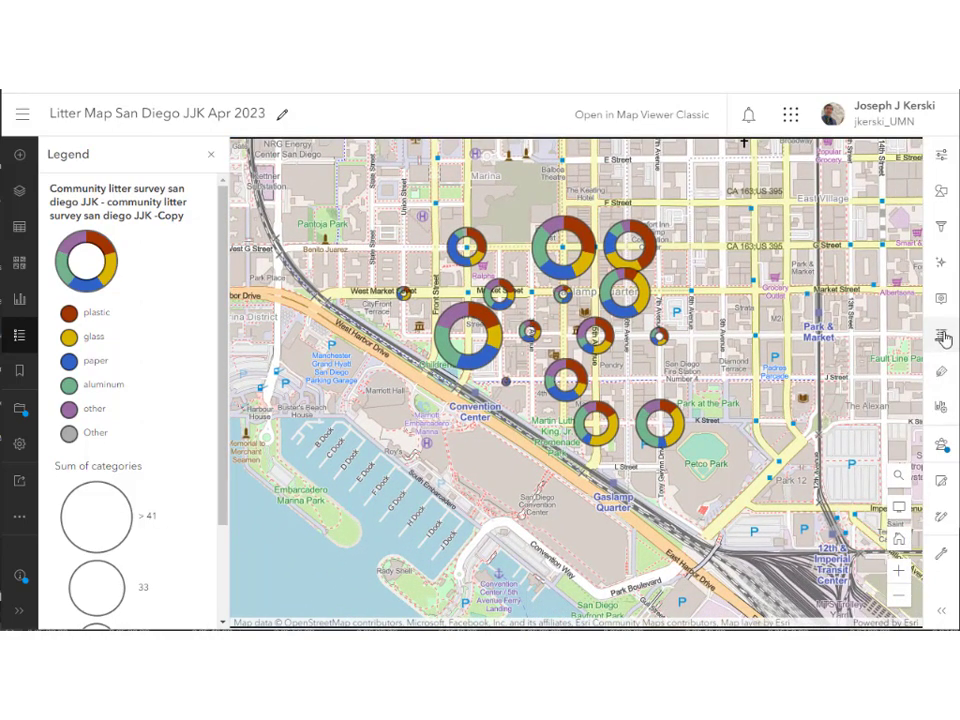
Turn on the Drop shadow effect for the donut charts layer and close the Effects panel.
left_click(940, 195)
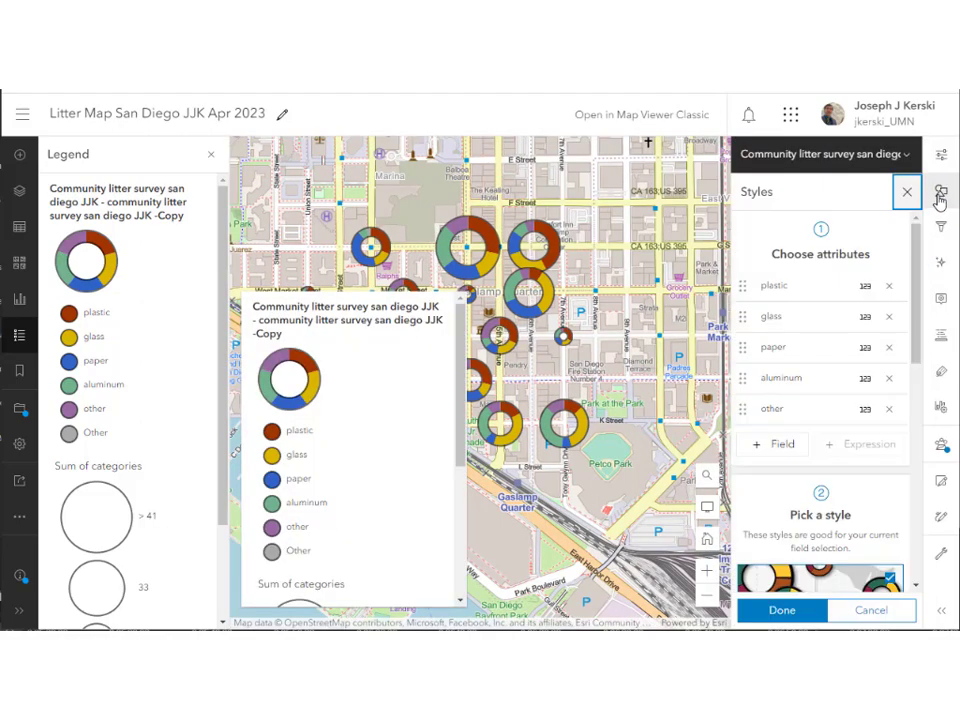
scroll(830, 430, "down", 3)
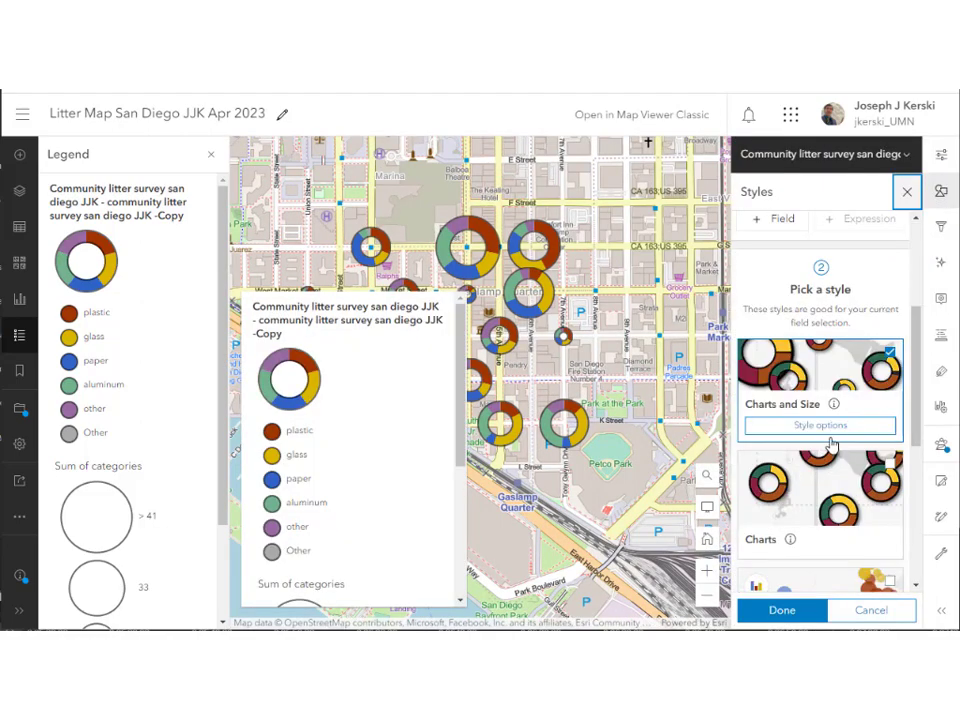
left_click(820, 425)
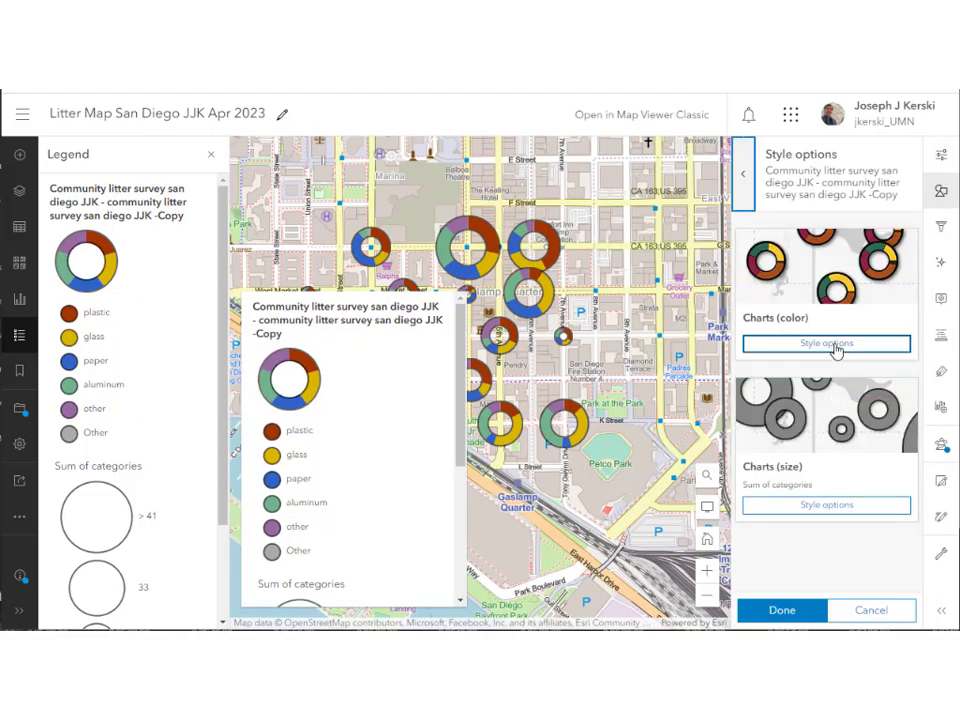
left_click(828, 344)
scroll(835, 398, "down", 2)
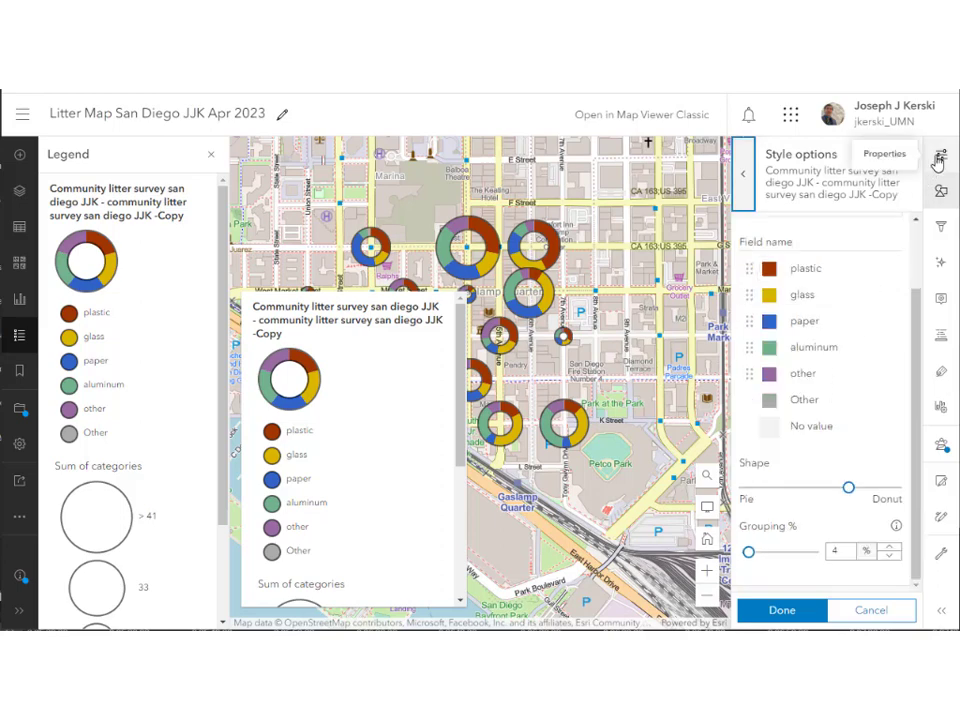
left_click(940, 262)
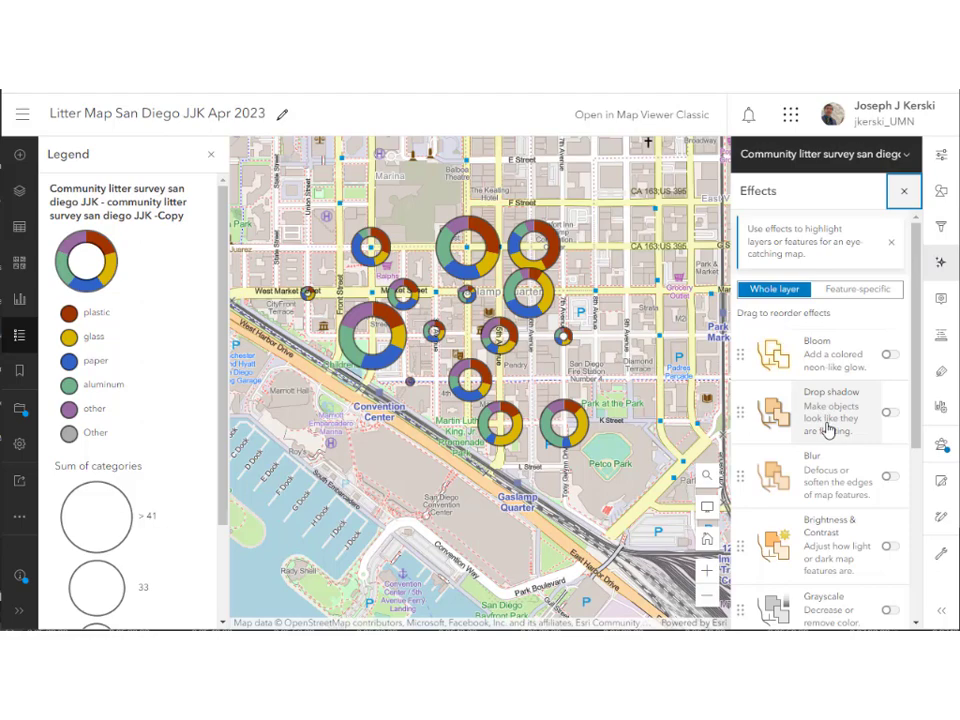
left_click(828, 428)
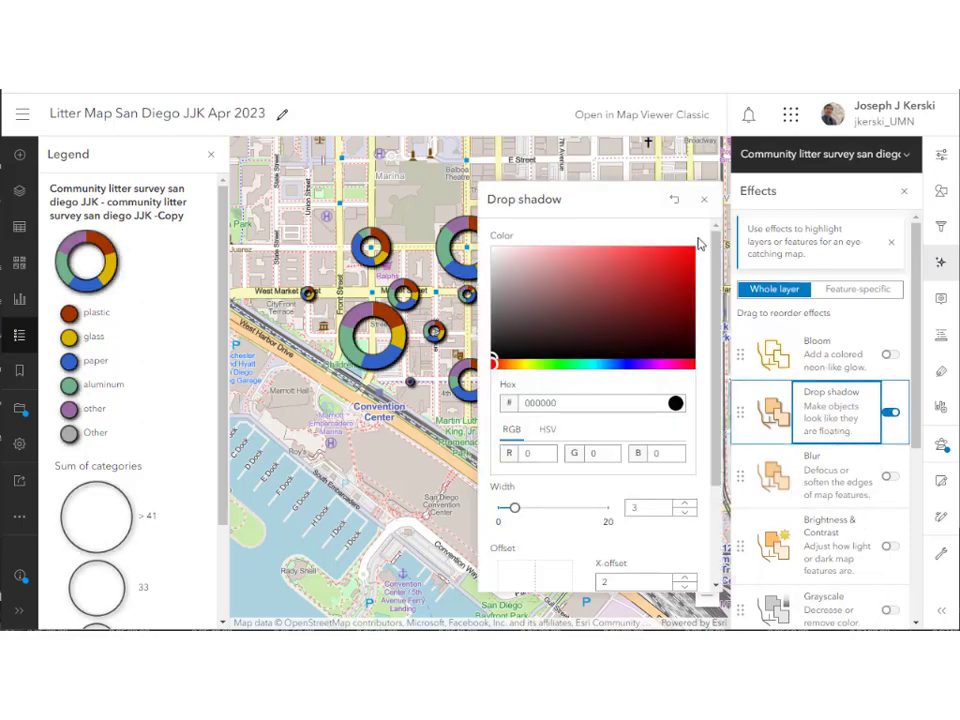
left_click(705, 200)
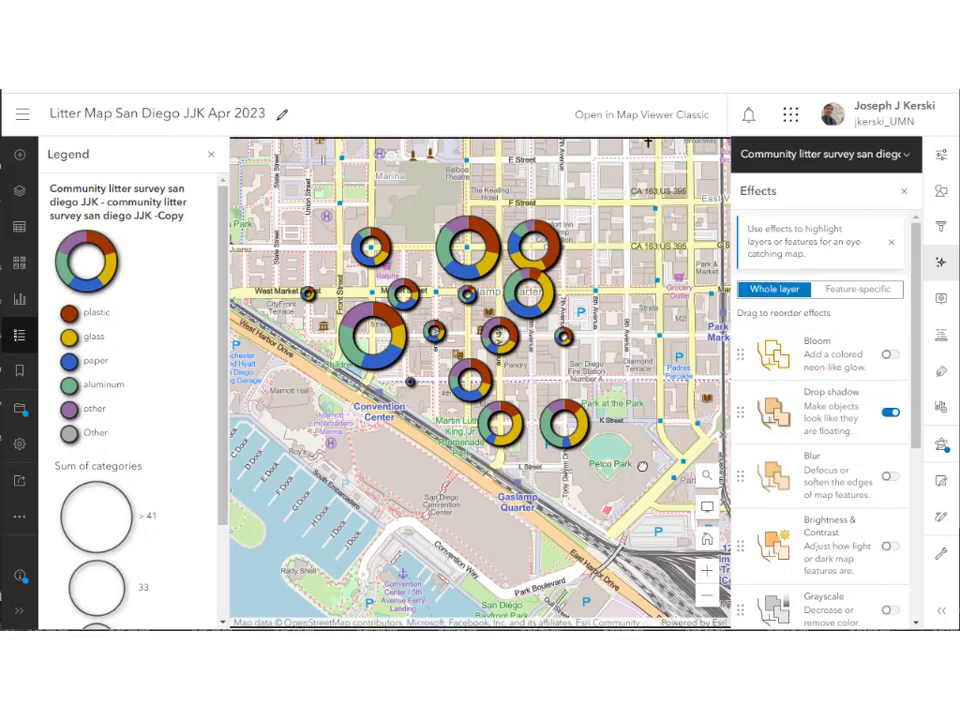
left_click(904, 191)
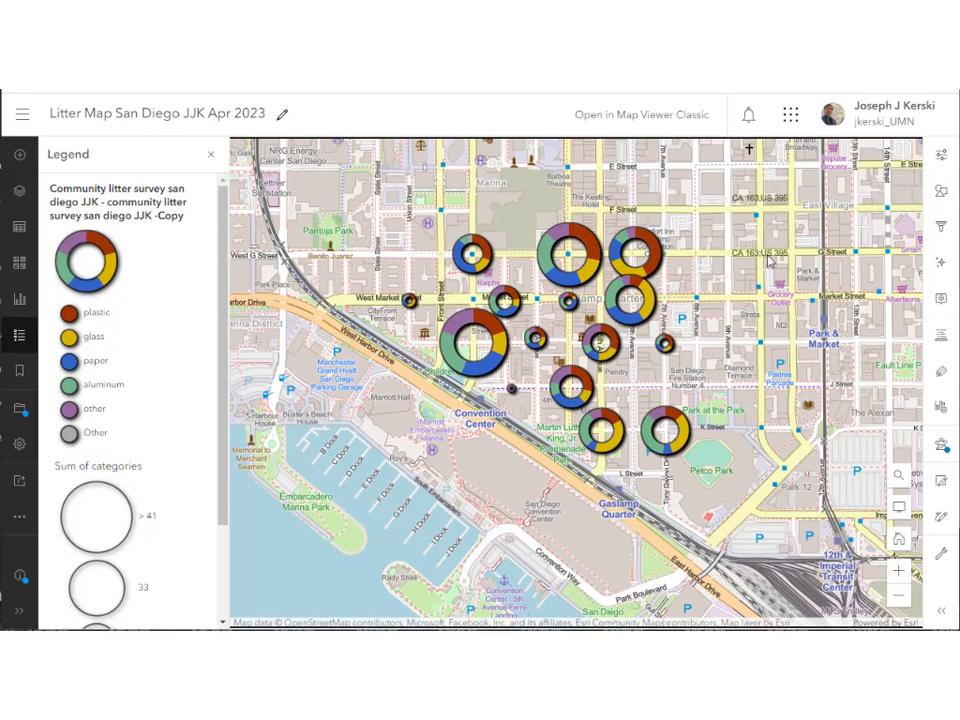
Set Grouping % to 27 in the Charts (color) style options of the charts and size style.
left_click_drag(223, 456, 201, 375)
scroll(625, 395, "up", 1)
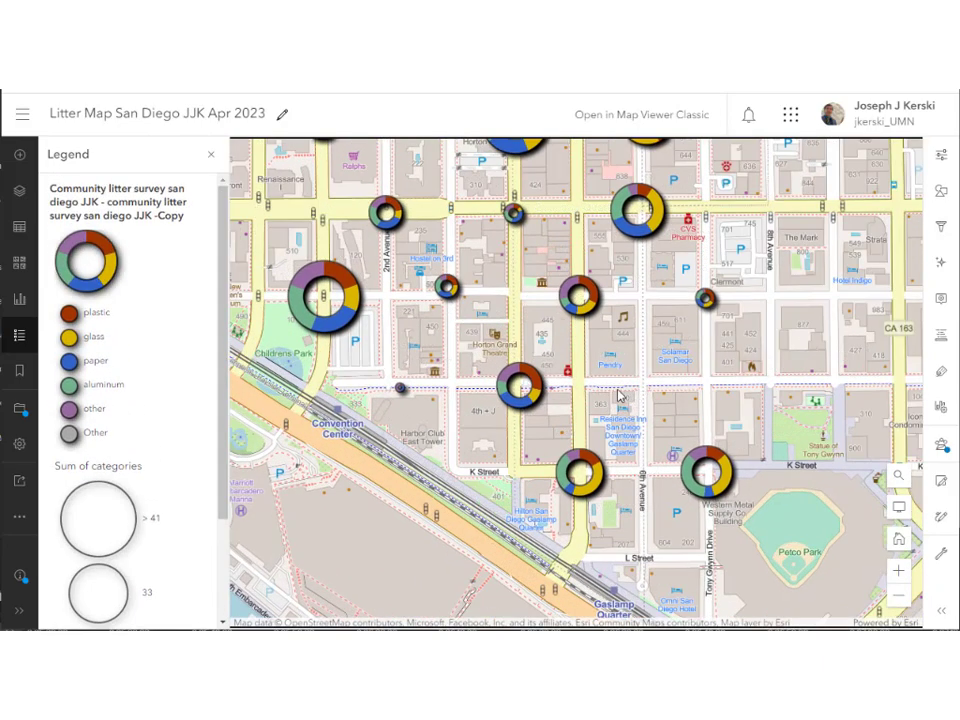
left_click_drag(615, 381, 633, 408)
scroll(681, 478, "down", 1)
left_click(944, 192)
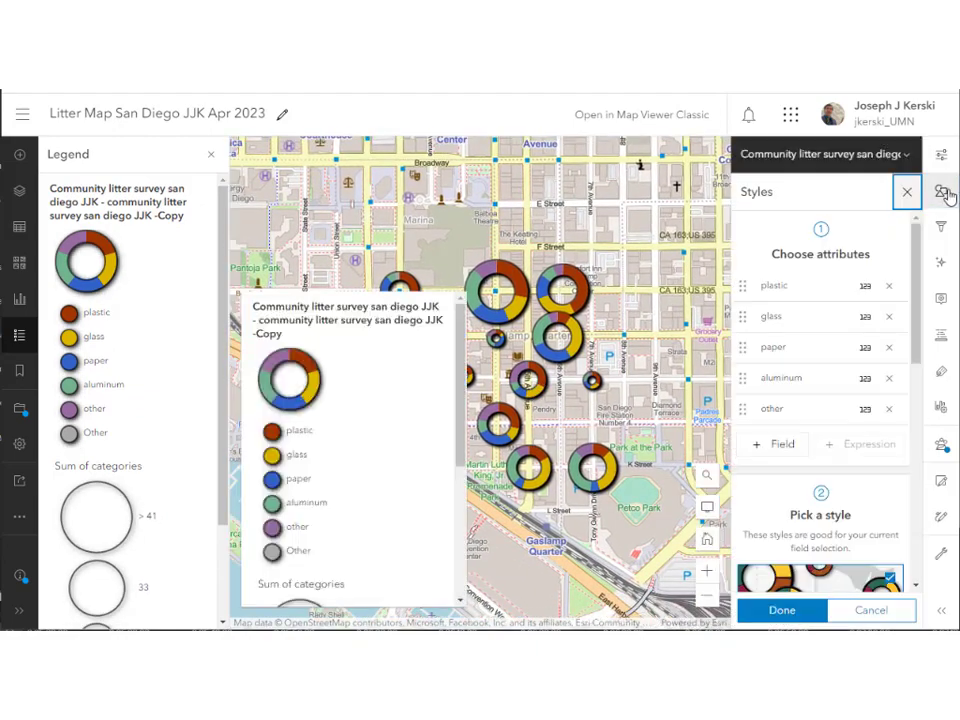
scroll(846, 436, "down", 3)
left_click(820, 425)
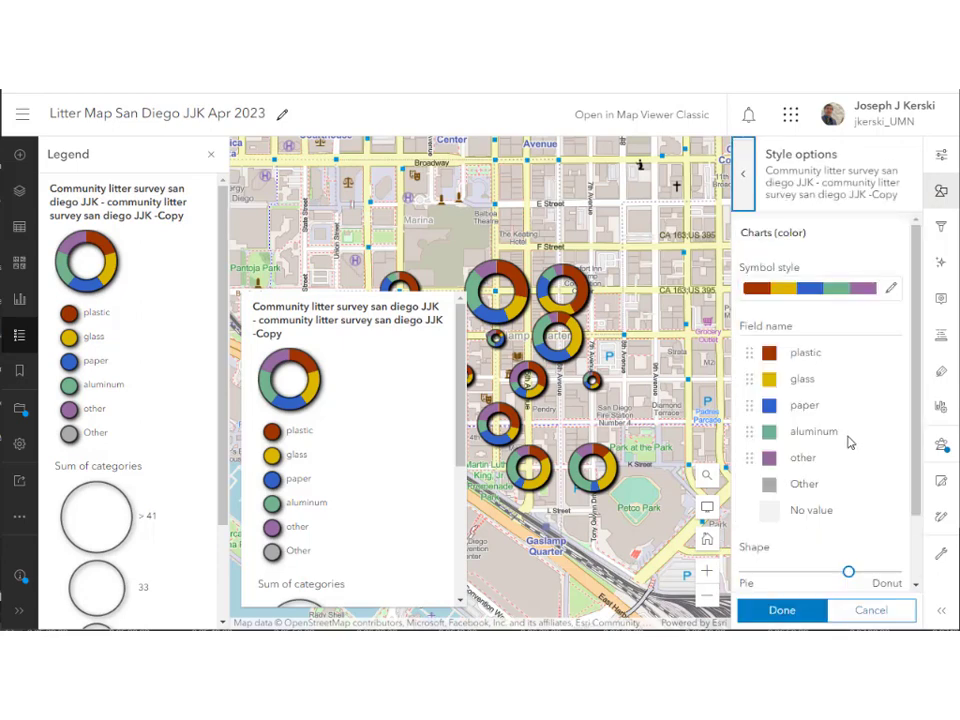
scroll(846, 439, "down", 2)
left_click_drag(750, 552, 785, 552)
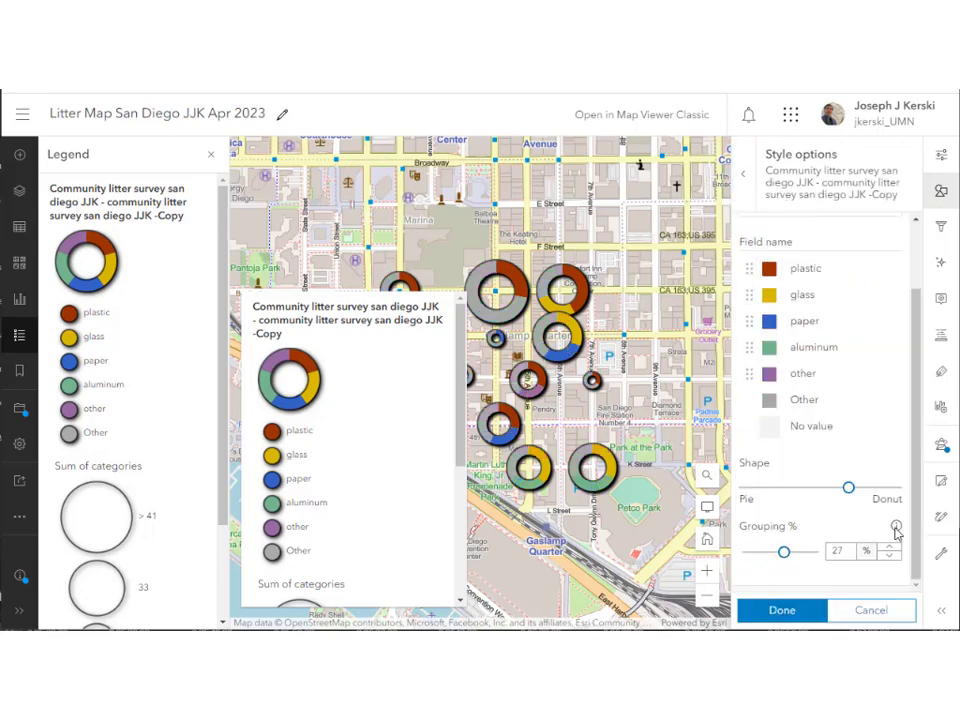
mouse_move(896, 528)
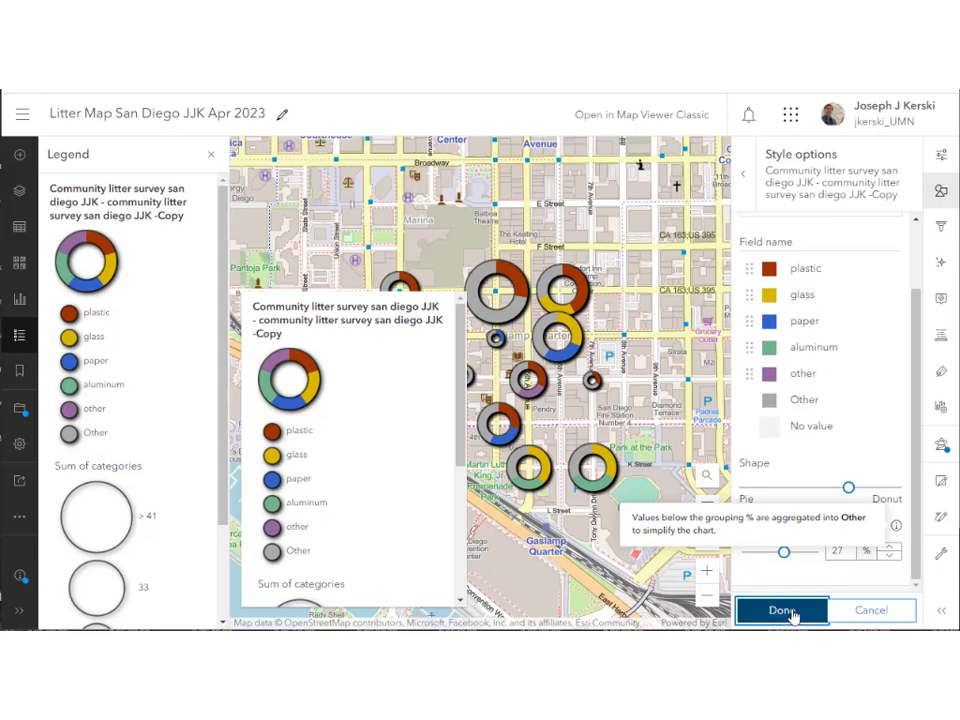
left_click(792, 610)
left_click(792, 609)
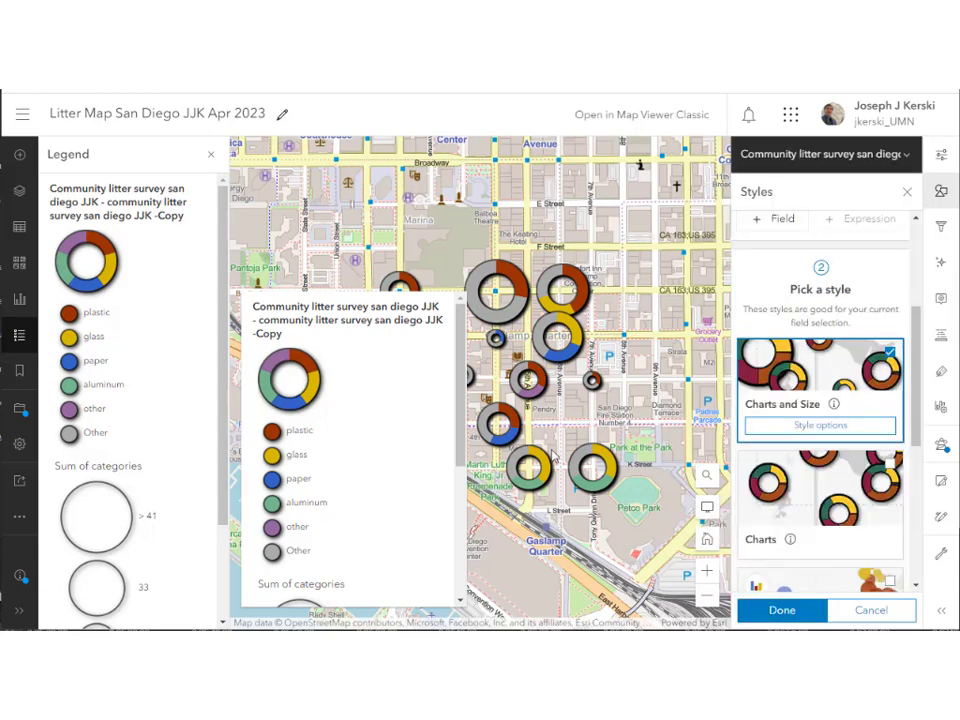
Save the 'Litter Map San Diego JJK Apr 2023' web map and close the Styles panel.
left_click(19, 408)
left_click(75, 409)
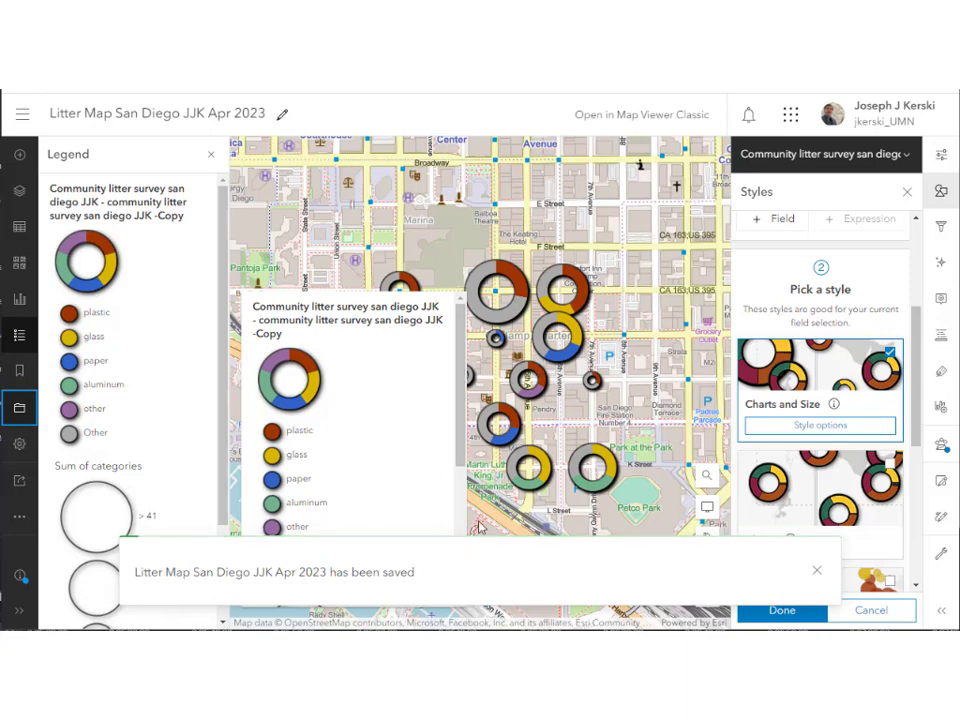
left_click(782, 612)
left_click_drag(567, 458, 552, 488)
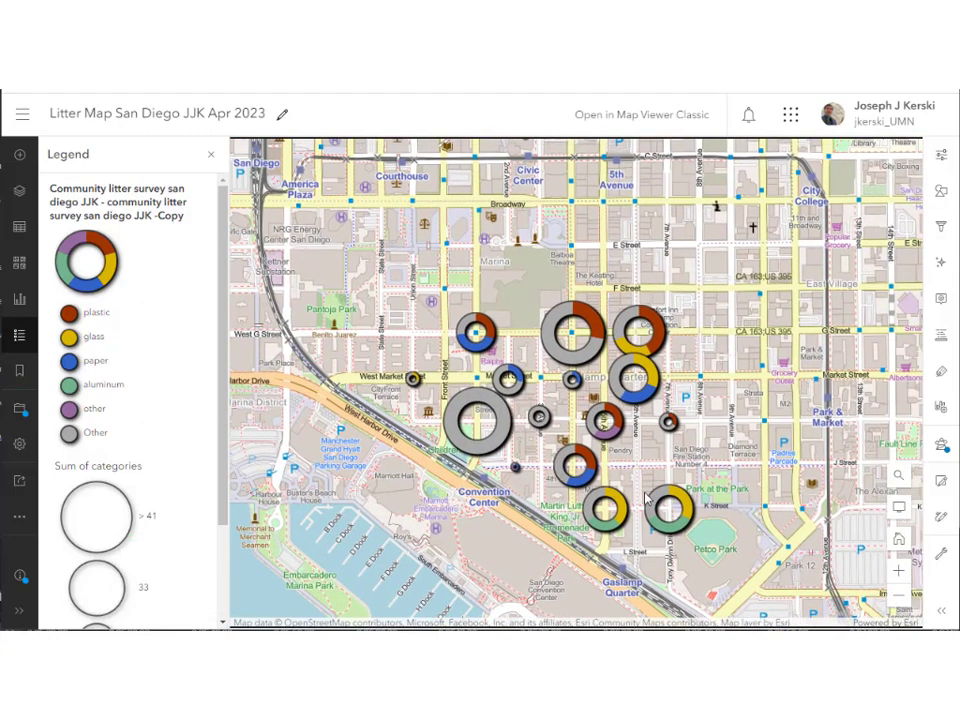